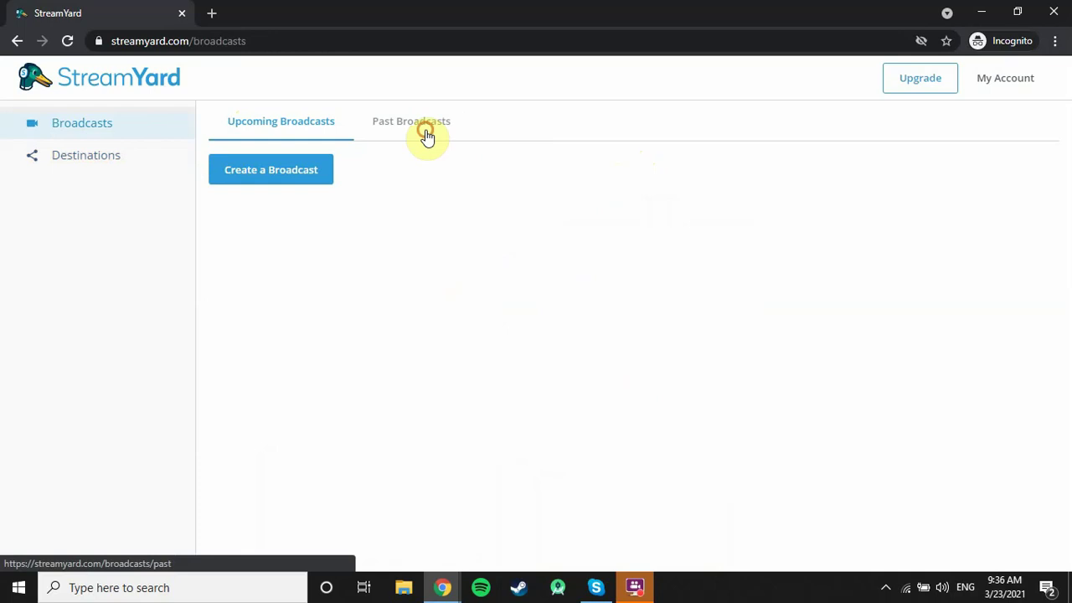
Step: Look at the past broadcasts list and return to the upcoming broadcasts
{"action": "left_click", "coordinate": [328, 126]}
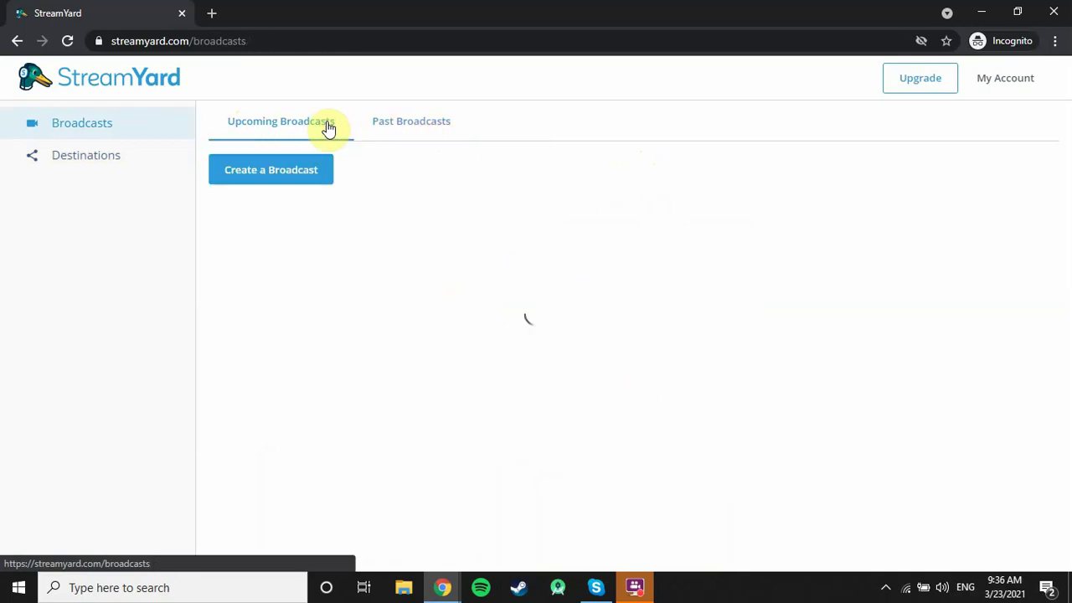
{"action": "left_click", "coordinate": [381, 130]}
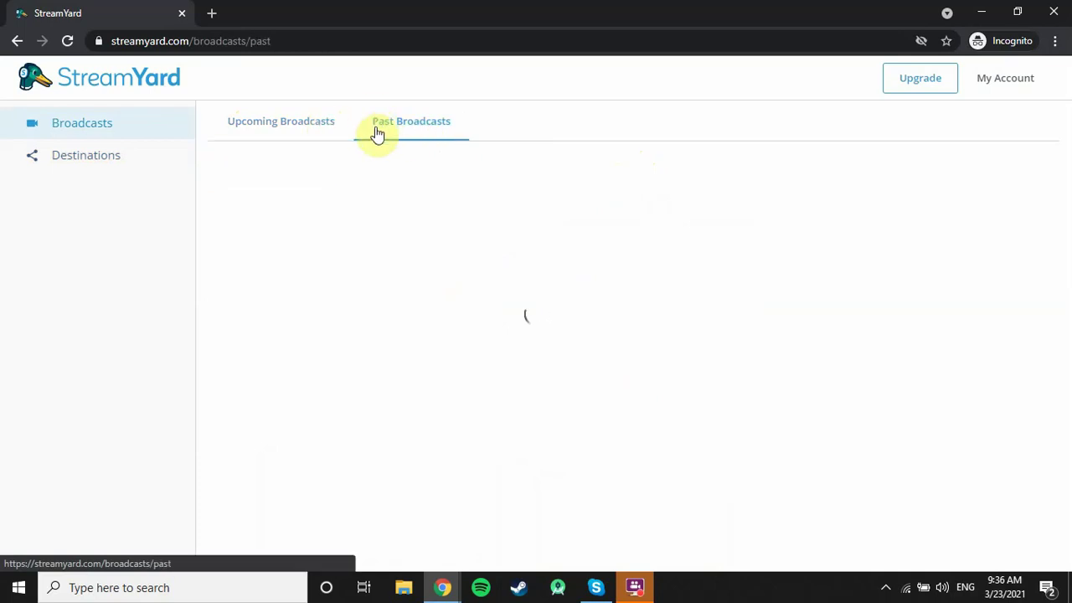
{"action": "left_click", "coordinate": [323, 126]}
Step: Create a record-only broadcast titled "Demo Video" without any streaming destination
{"action": "left_click", "coordinate": [315, 172]}
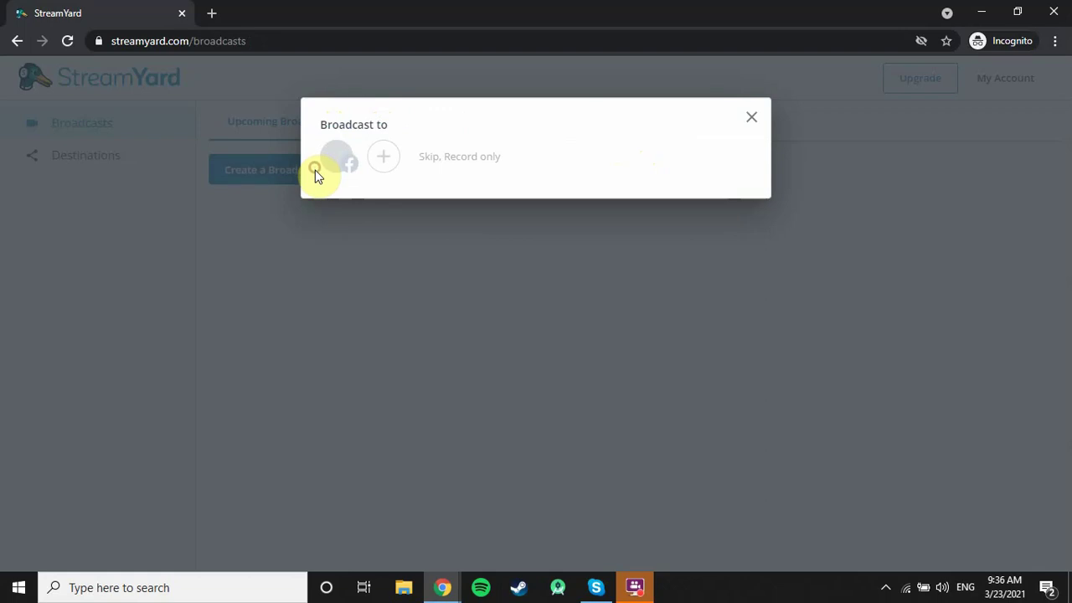
{"action": "left_click", "coordinate": [381, 161]}
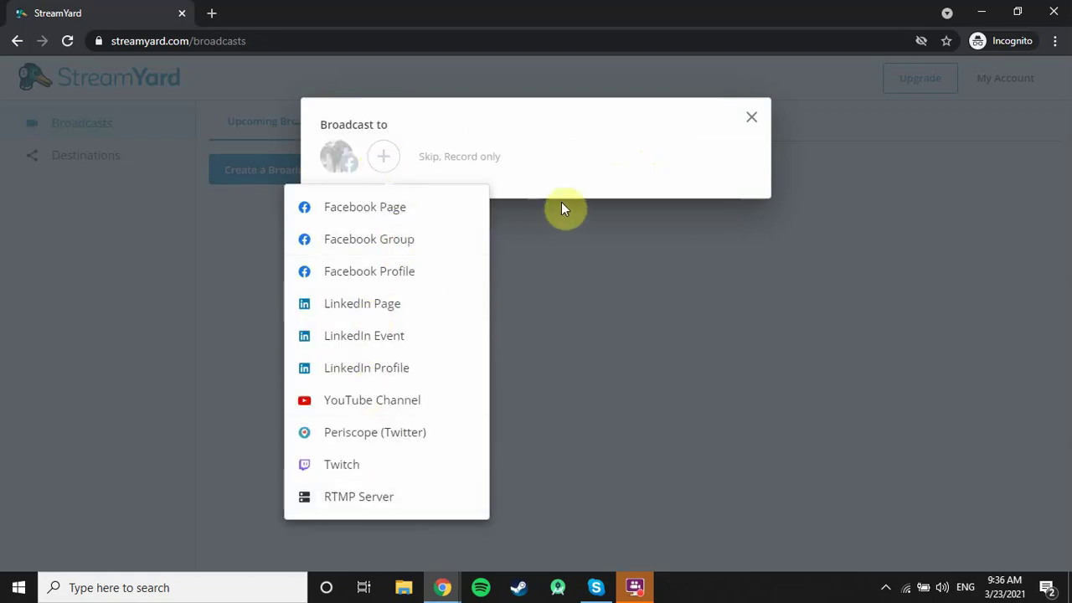
{"action": "left_click", "coordinate": [560, 172]}
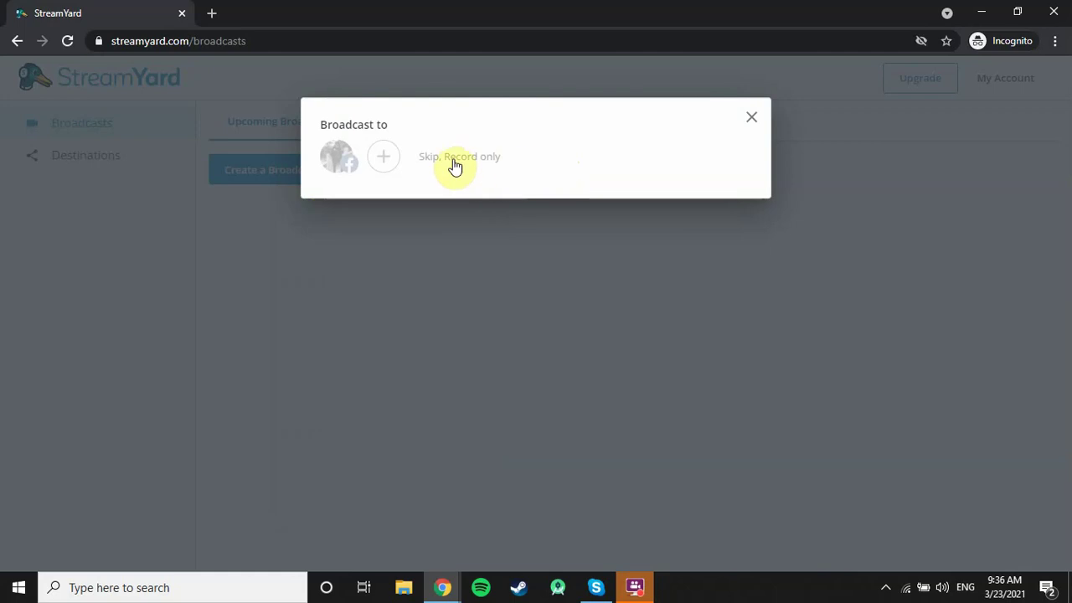
{"action": "left_click", "coordinate": [455, 159]}
{"action": "left_click", "coordinate": [456, 231]}
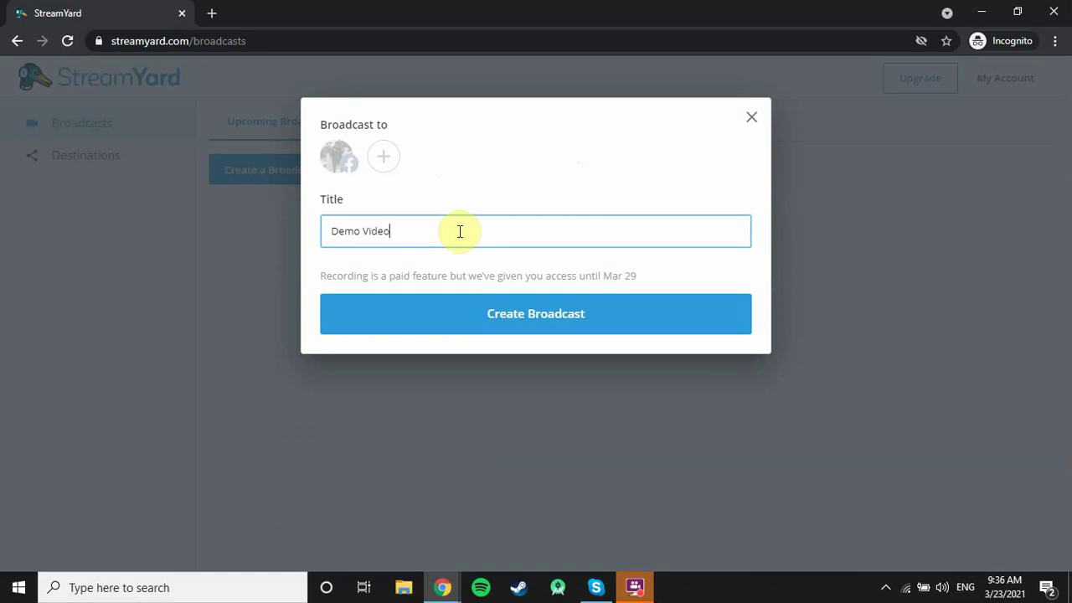
{"action": "left_click", "coordinate": [495, 314]}
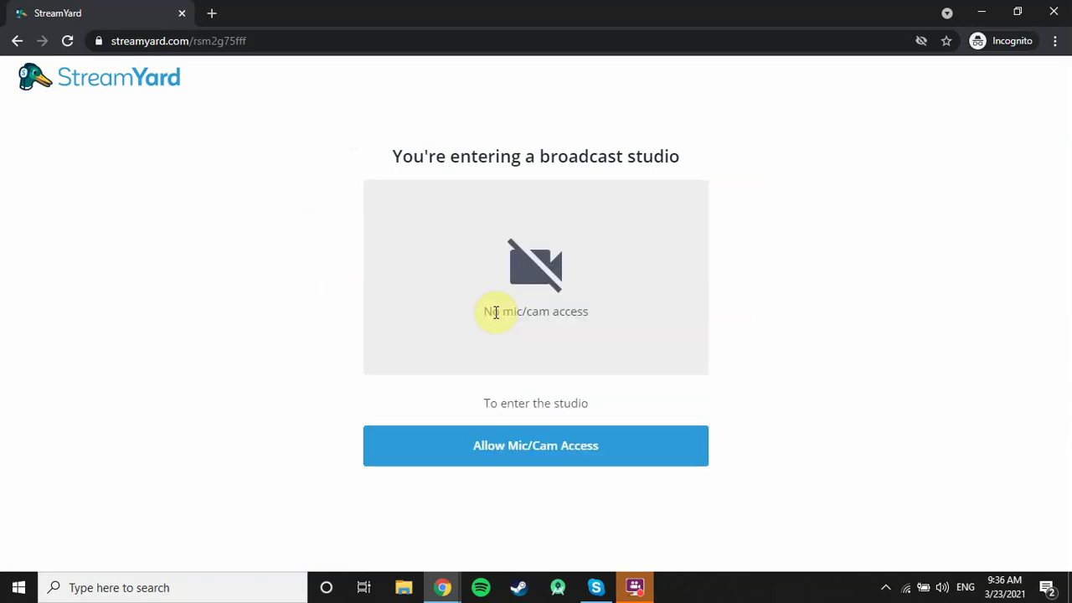
Step: Allow microphone and camera access for the broadcast studio, and mute the microphone
{"action": "left_click", "coordinate": [522, 438]}
{"action": "left_click", "coordinate": [250, 151]}
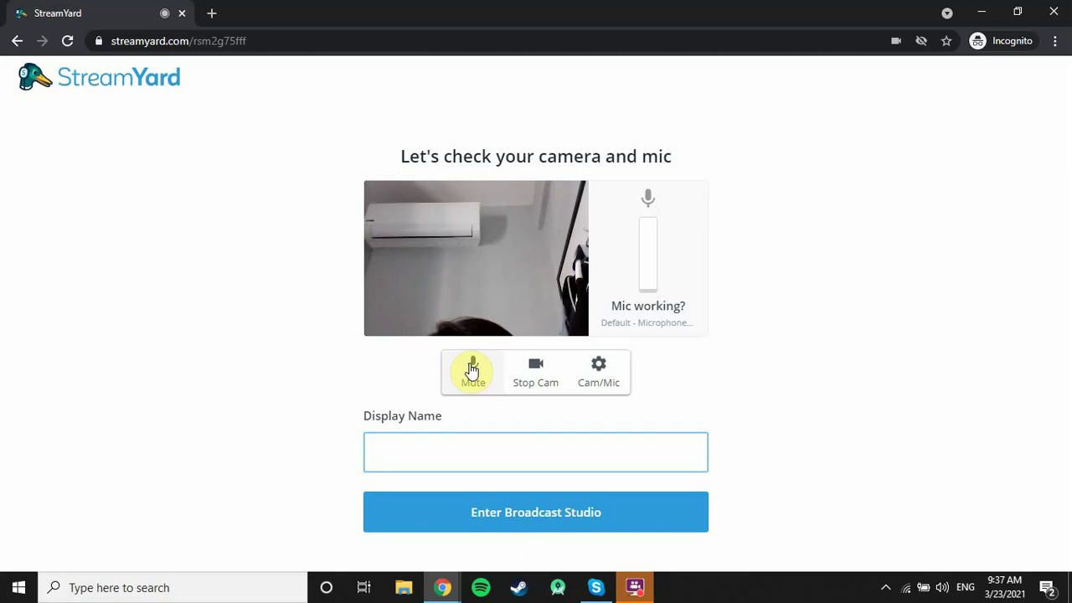
{"action": "left_click", "coordinate": [473, 368]}
Step: Set the display name to "Test" and enter the broadcast studio
{"action": "left_click", "coordinate": [464, 437]}
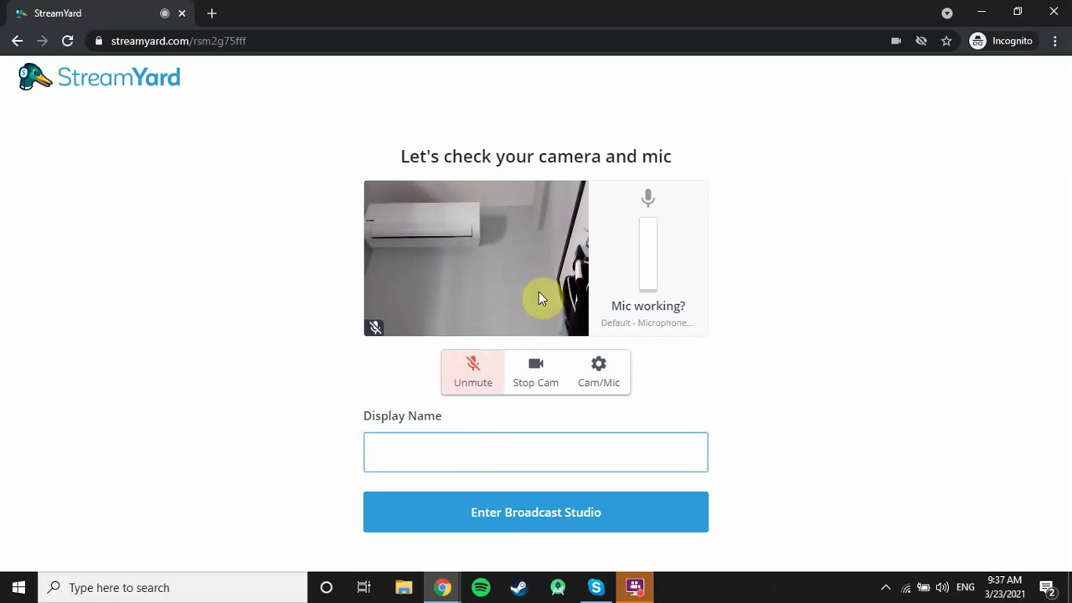
{"action": "type", "text": "Test"}
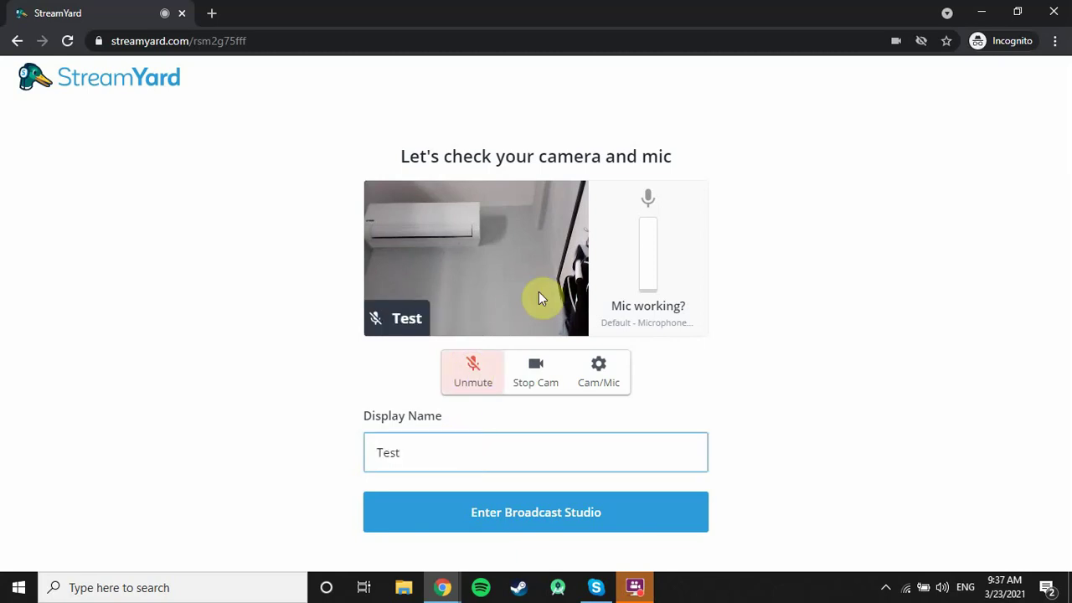
{"action": "left_click", "coordinate": [588, 516]}
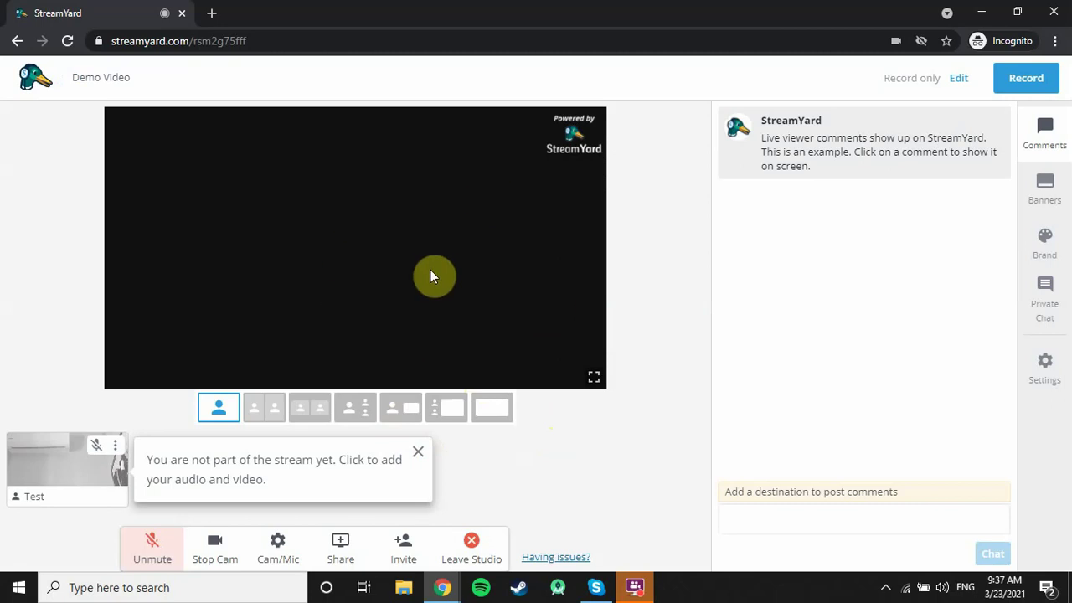
Step: Dismiss the stream hint, add the Test camera feed to the stream and switch to the two-person layout with small boxes
{"action": "left_click", "coordinate": [419, 460]}
{"action": "mouse_move", "coordinate": [47, 447]}
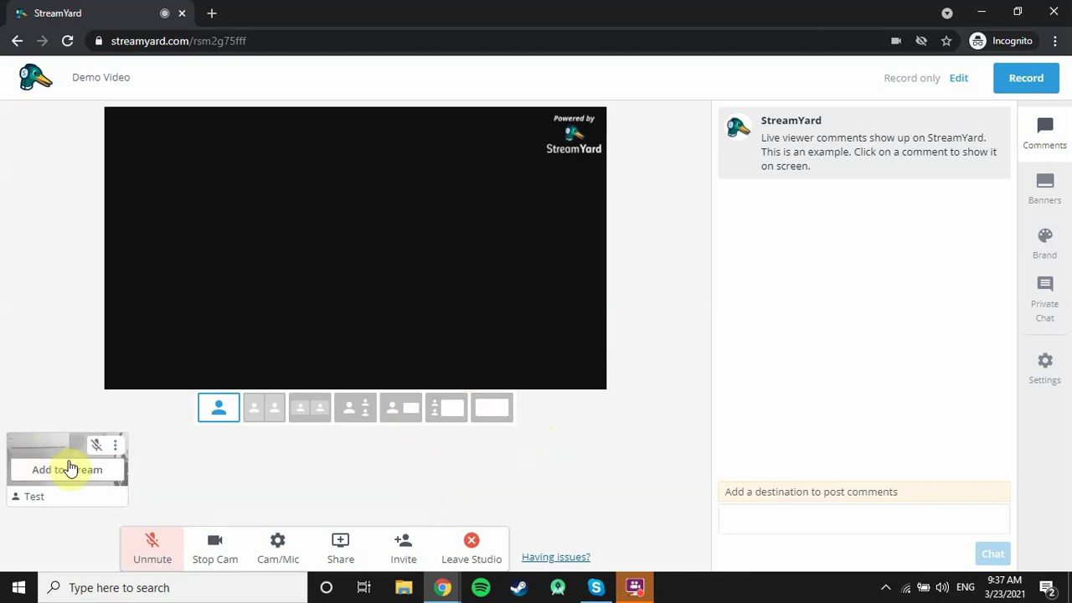
{"action": "left_click", "coordinate": [76, 471]}
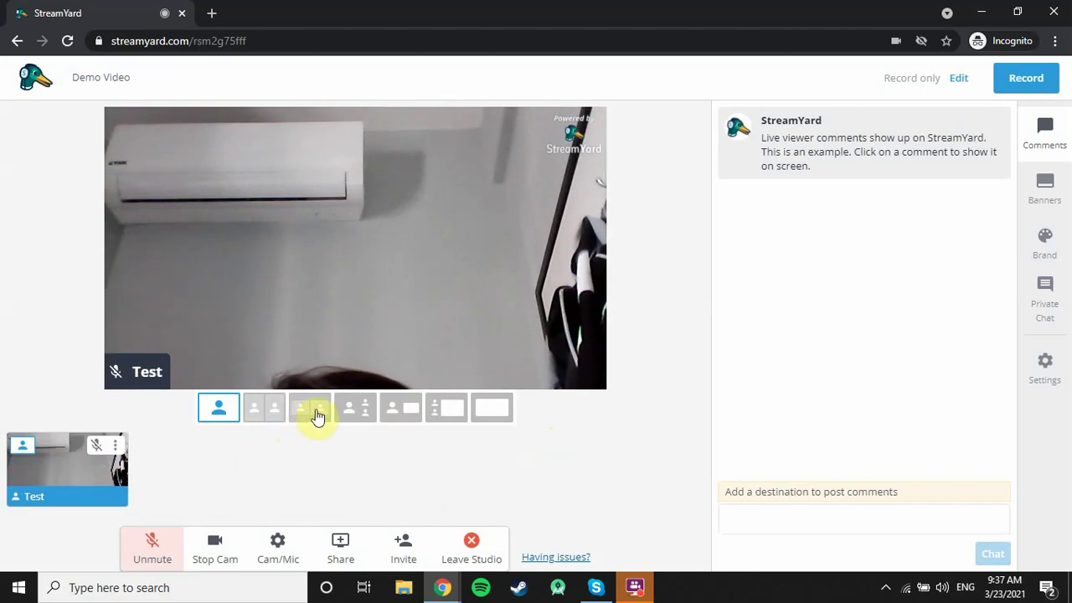
{"action": "left_click", "coordinate": [25, 451]}
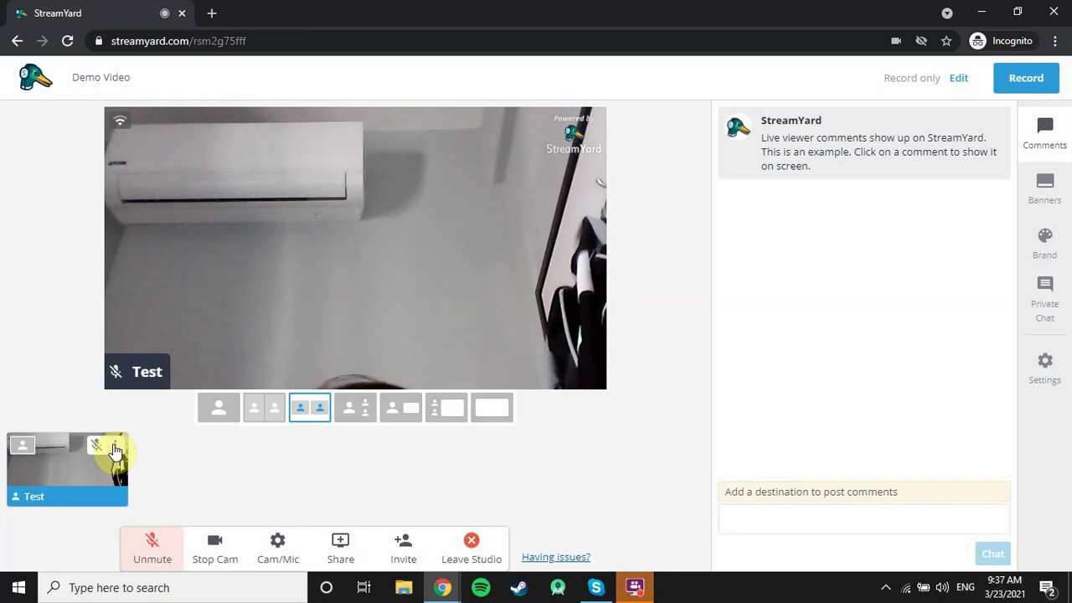
Step: Check the options of the Test camera feed, and stop and restart the camera
{"action": "left_click", "coordinate": [114, 446]}
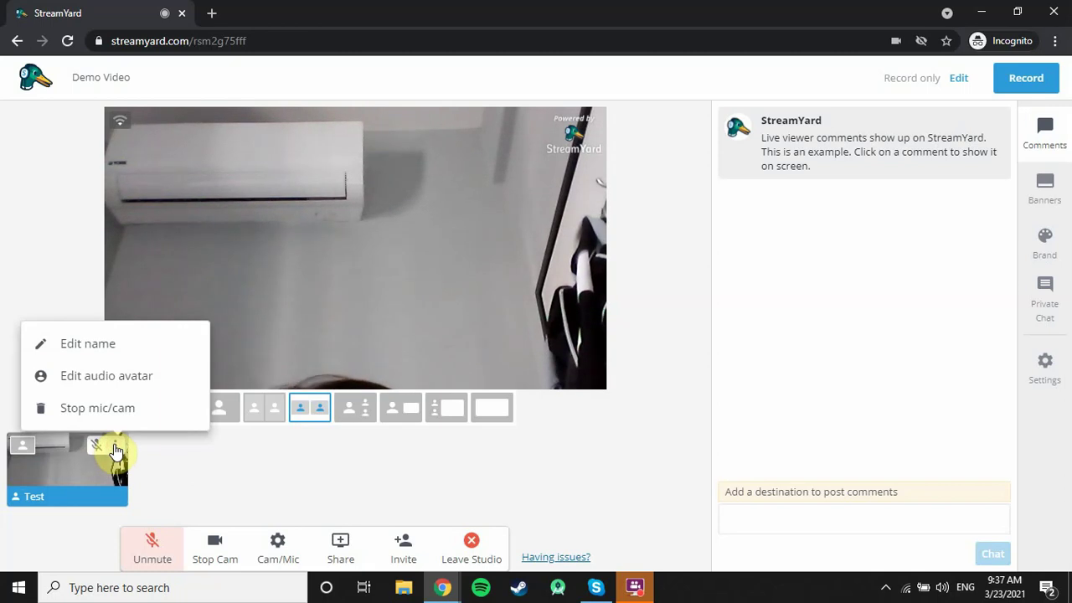
{"action": "left_click", "coordinate": [115, 448]}
{"action": "mouse_move", "coordinate": [48, 474]}
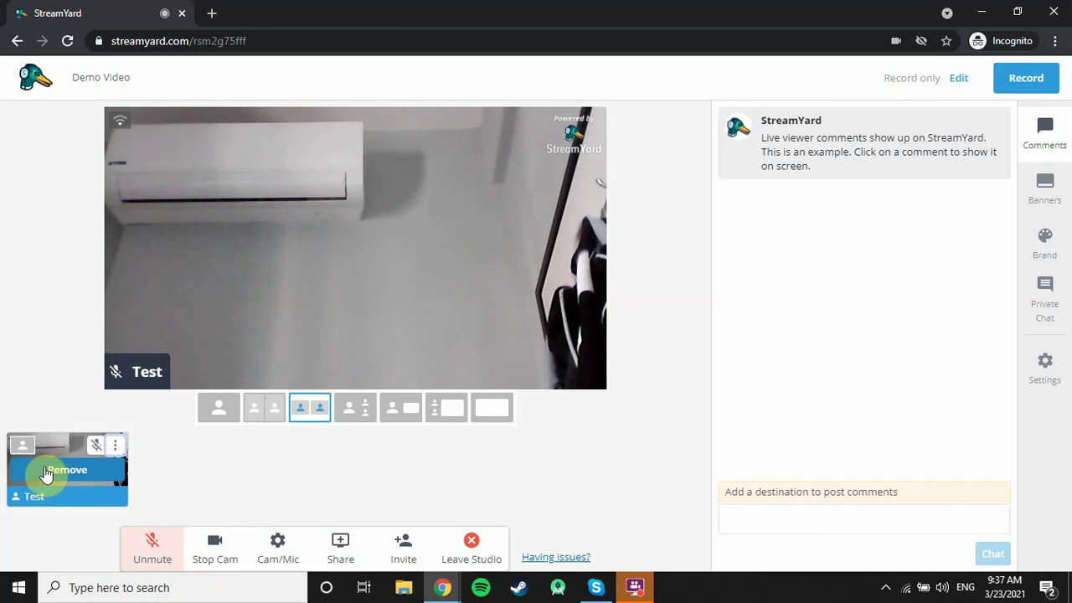
{"action": "left_click", "coordinate": [212, 547]}
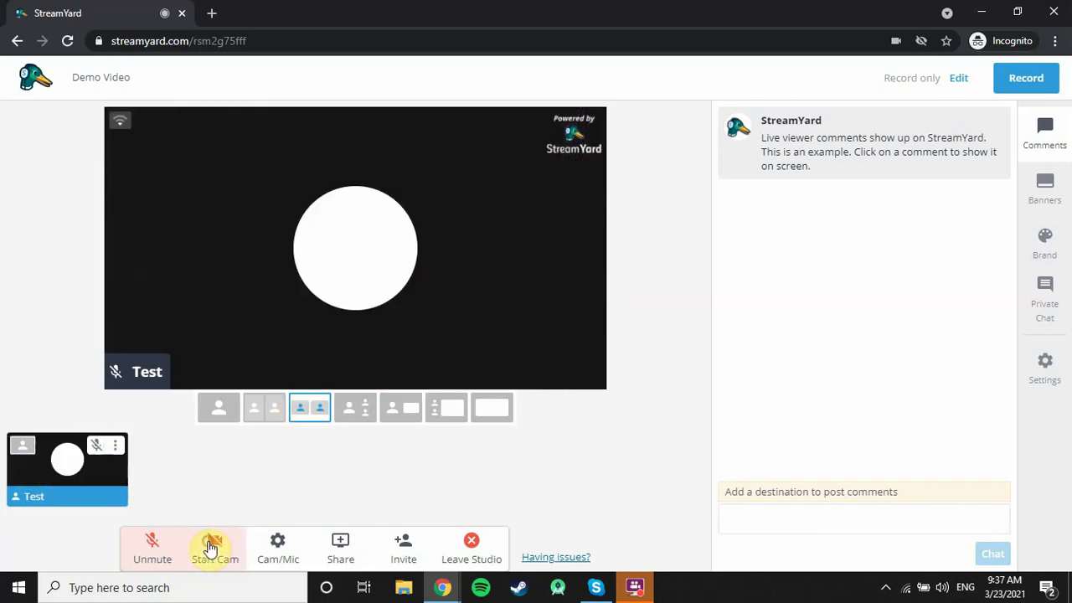
{"action": "left_click", "coordinate": [212, 547]}
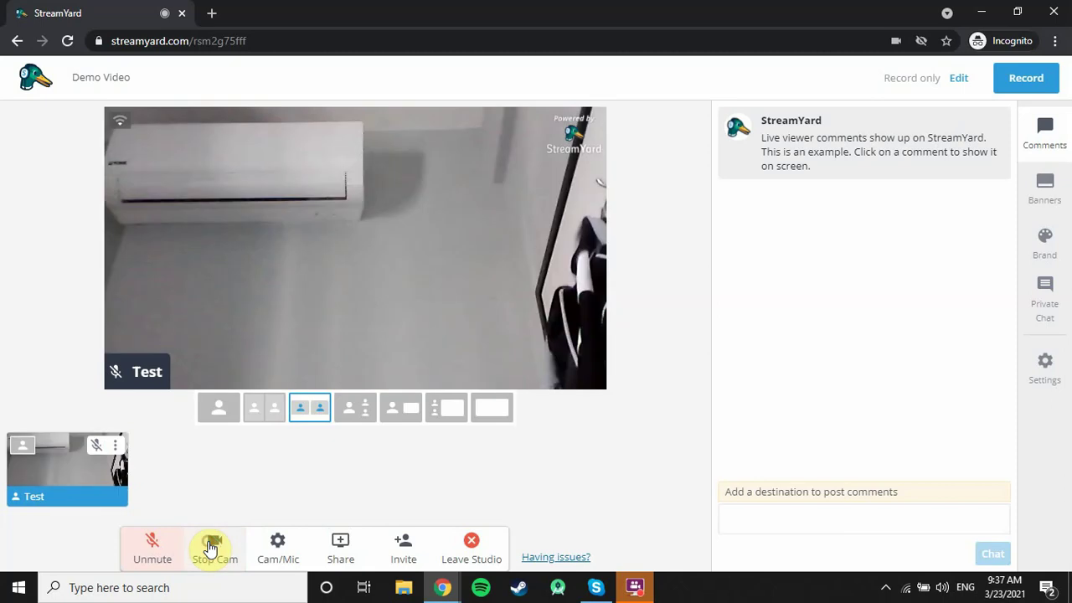
Step: Review the studio's camera, audio, green screen and general settings, leaving them as they are
{"action": "left_click", "coordinate": [276, 546]}
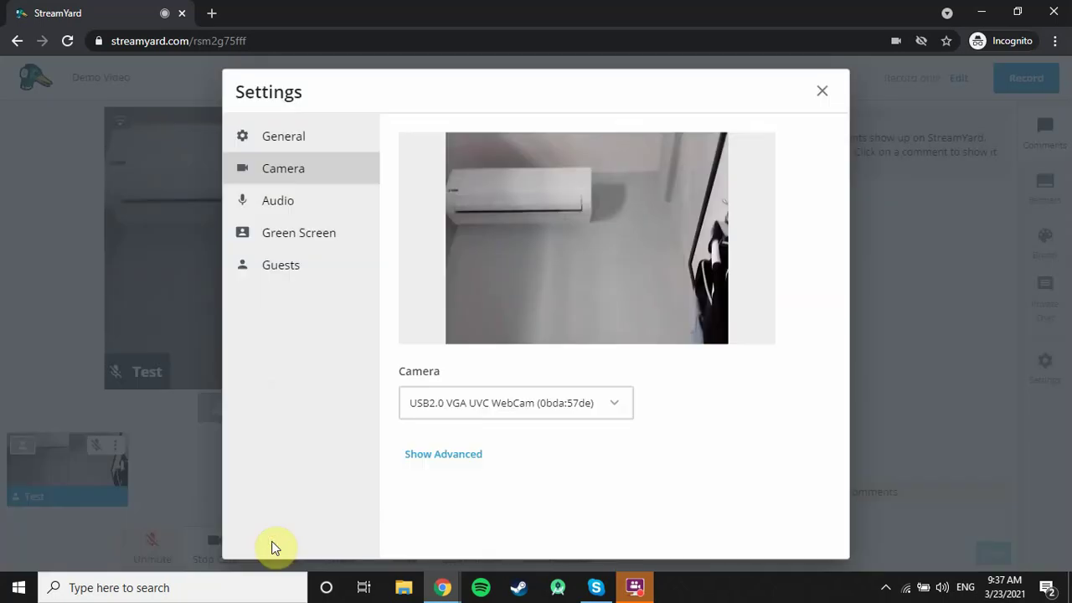
{"action": "left_click", "coordinate": [340, 201]}
{"action": "left_click", "coordinate": [332, 240]}
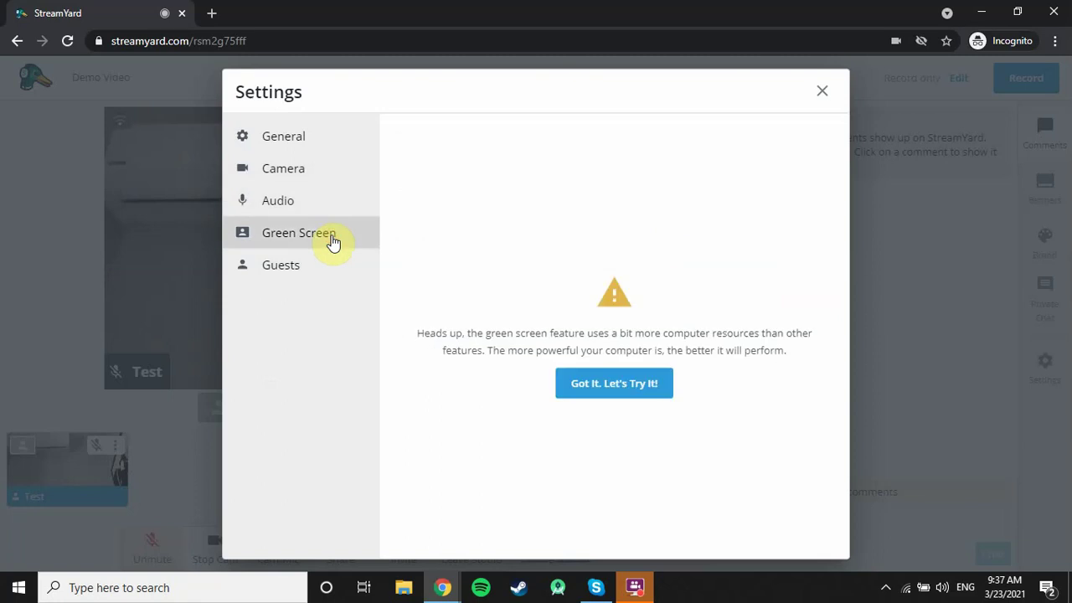
{"action": "left_click", "coordinate": [340, 144]}
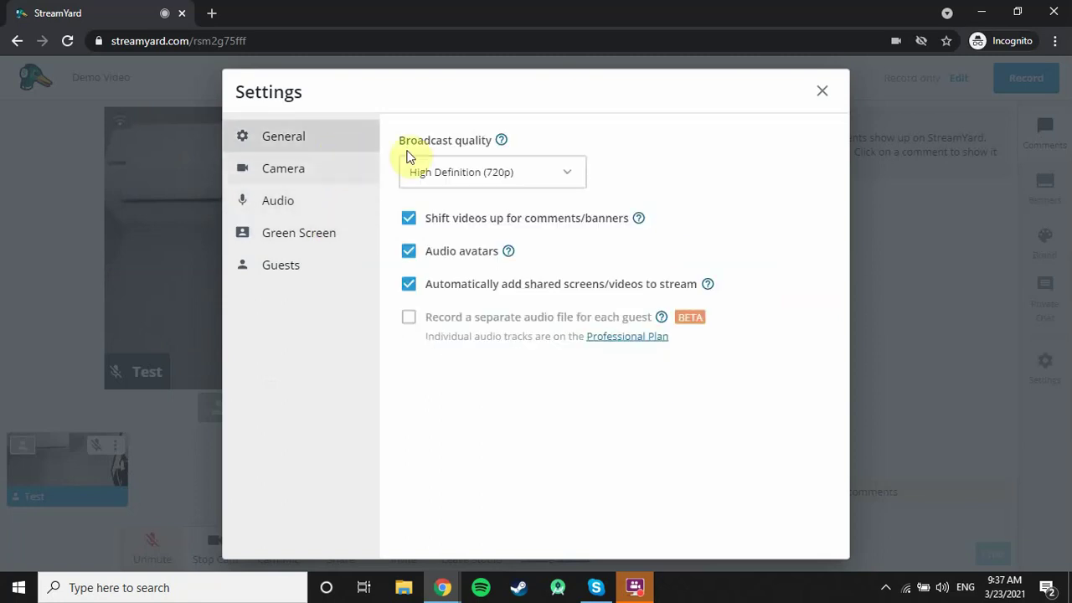
{"action": "left_click", "coordinate": [822, 90]}
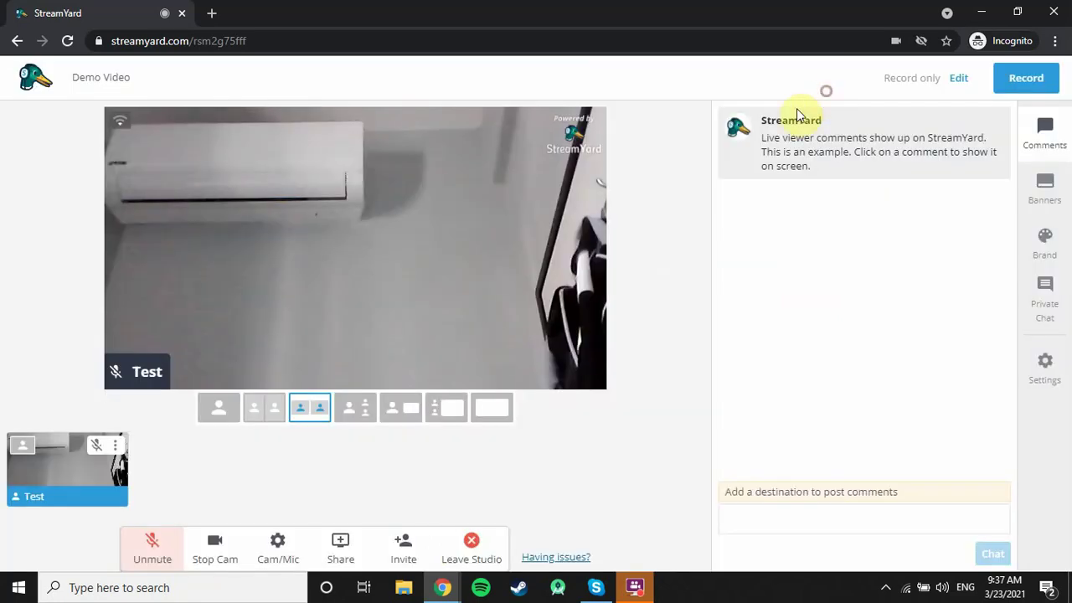
Step: View the guest invitation options and highlight the studio link, closing the invitation without sending it
{"action": "left_click", "coordinate": [404, 546]}
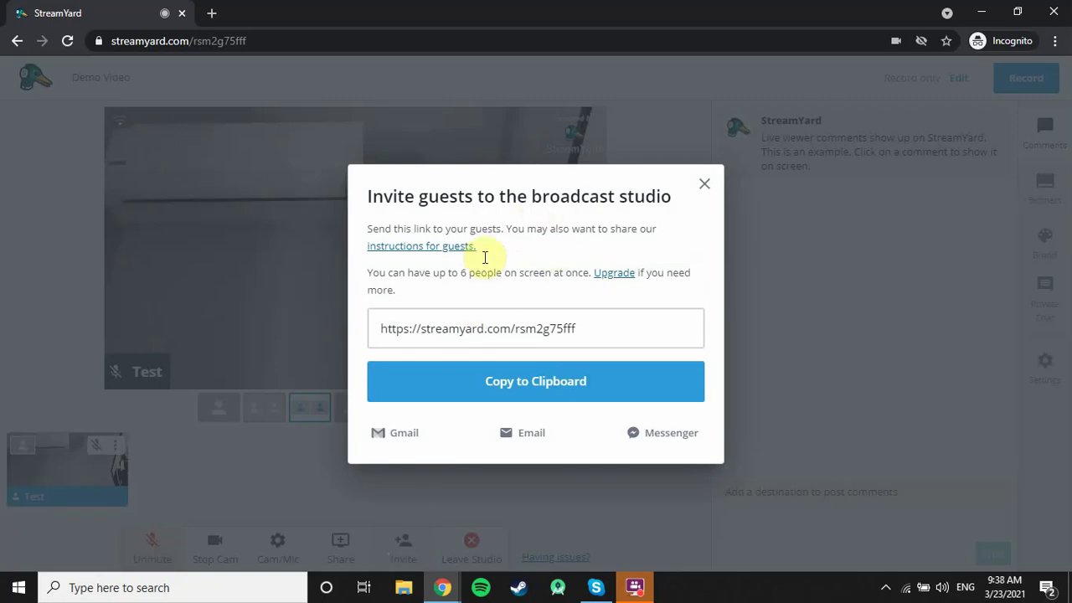
{"action": "left_click_drag", "start_coordinate": [592, 328], "coordinate": [359, 342]}
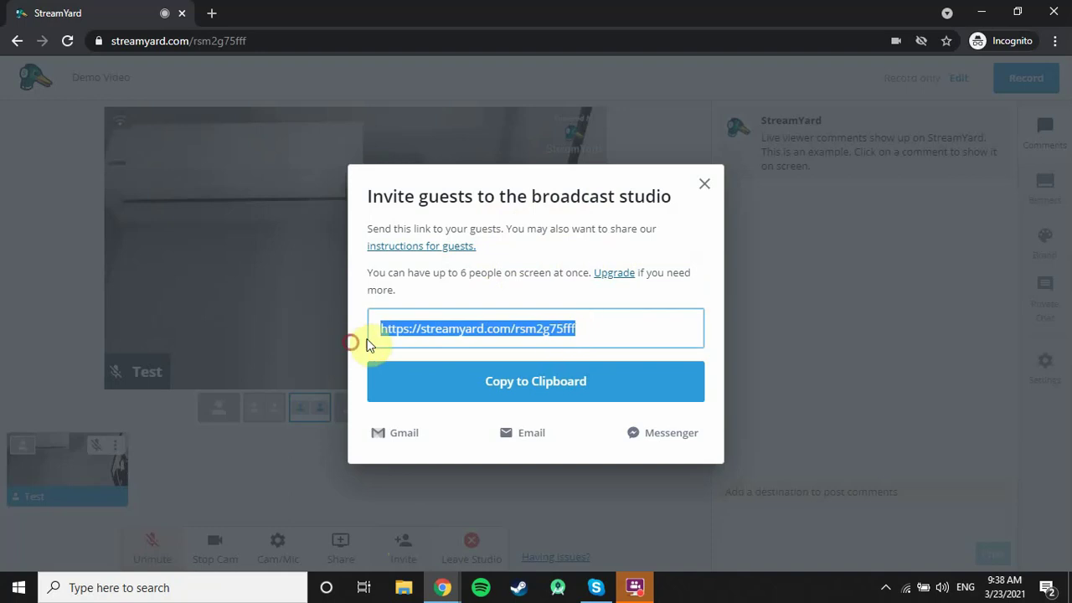
{"action": "left_click", "coordinate": [704, 183]}
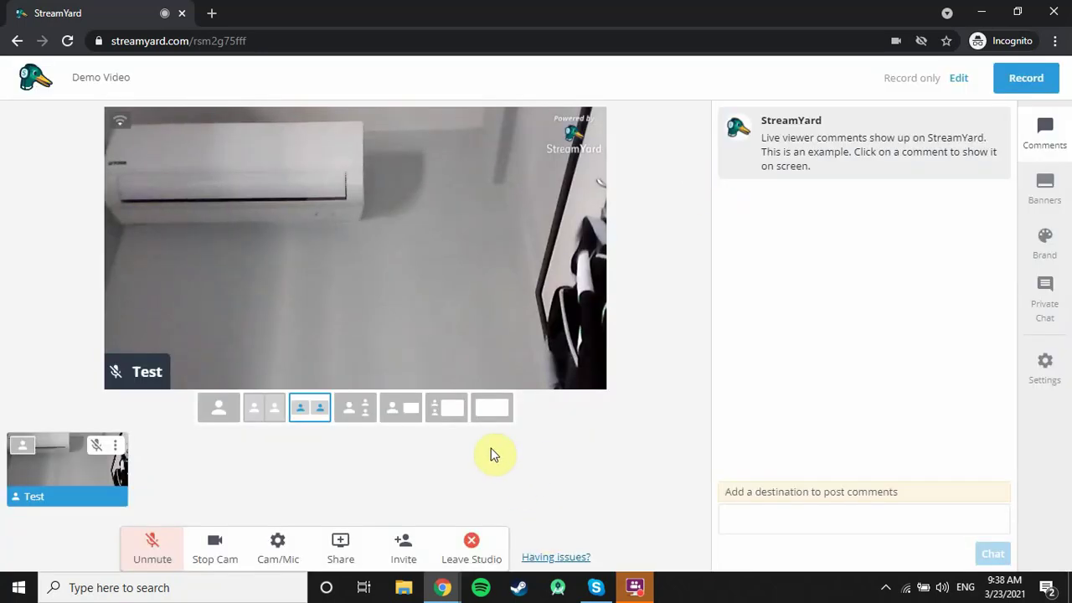
Step: Try the other stream layouts one after another and settle on the single-person layout
{"action": "left_click", "coordinate": [484, 410]}
{"action": "left_click", "coordinate": [432, 410]}
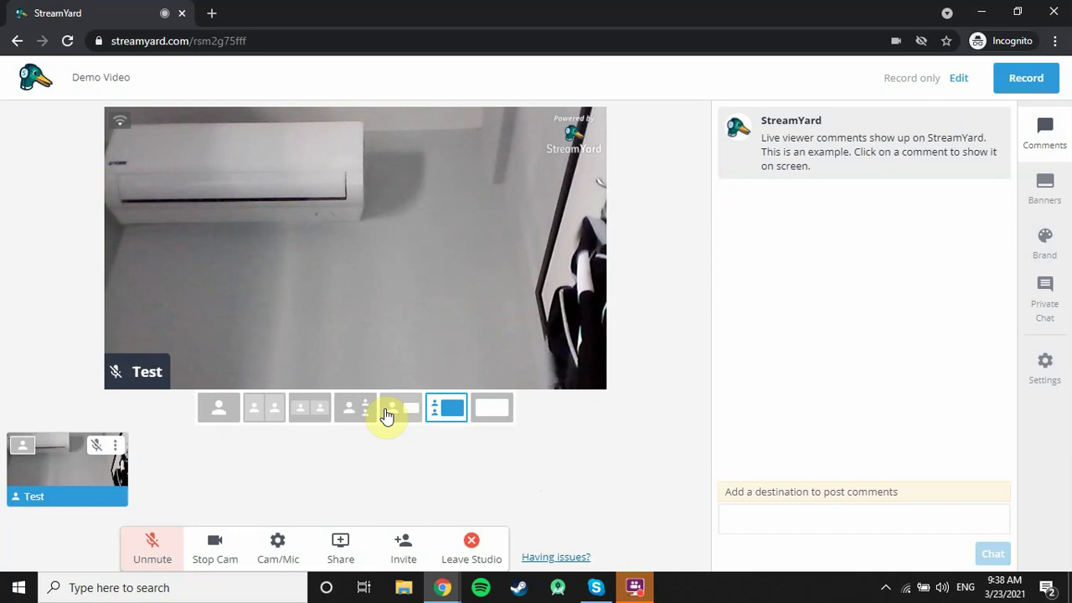
{"action": "left_click", "coordinate": [392, 410]}
{"action": "left_click", "coordinate": [356, 408]}
{"action": "left_click", "coordinate": [264, 409]}
{"action": "left_click", "coordinate": [218, 408]}
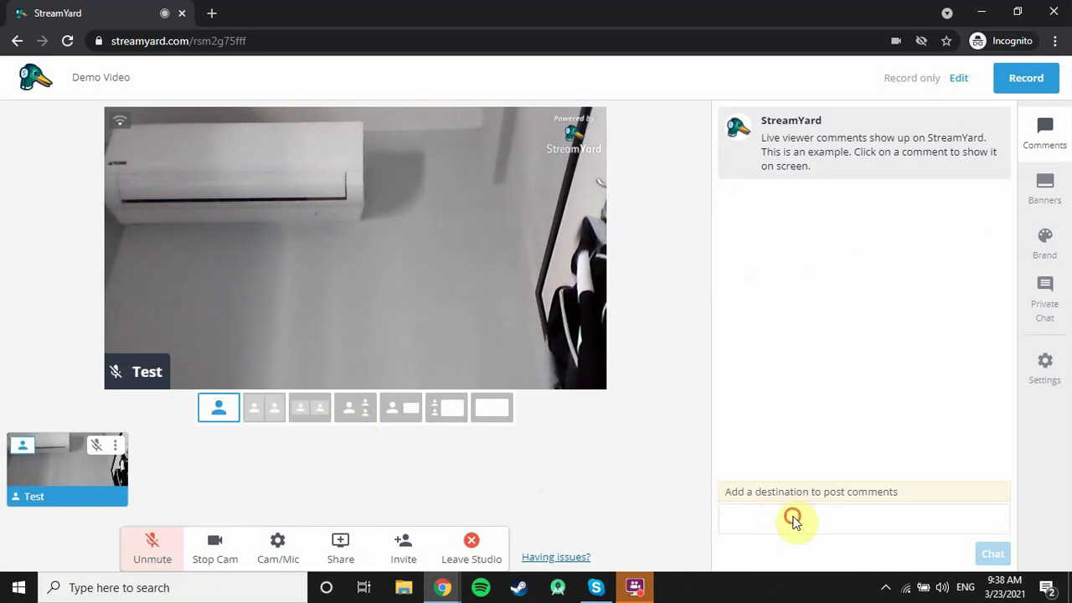
Step: Show the example comment on the stream, and replace it with the example banner about summarizing talking points and calls to action
{"action": "mouse_move", "coordinate": [828, 162]}
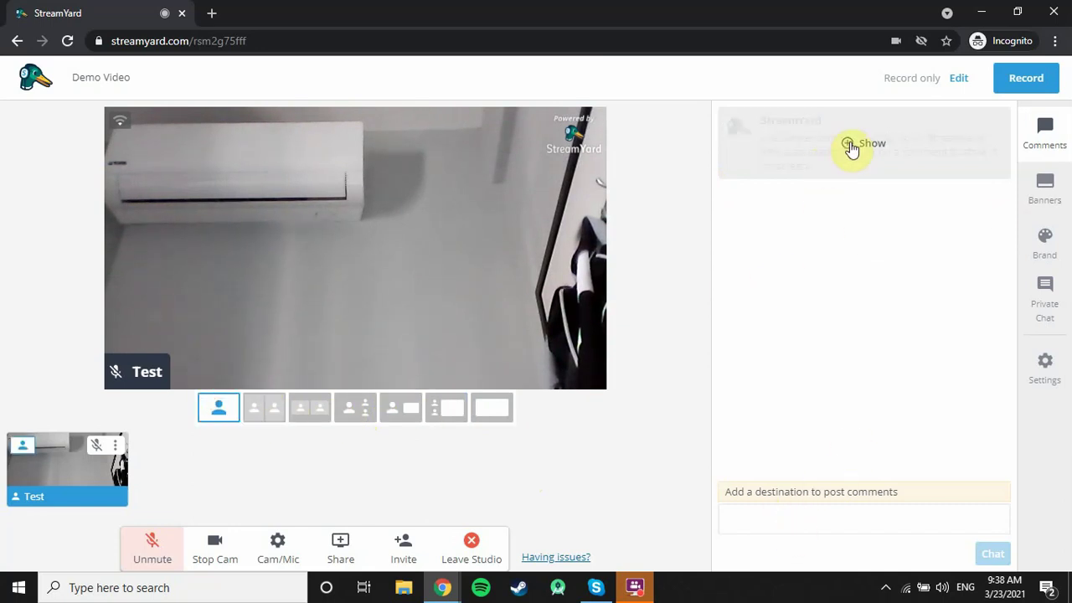
{"action": "left_click", "coordinate": [864, 149]}
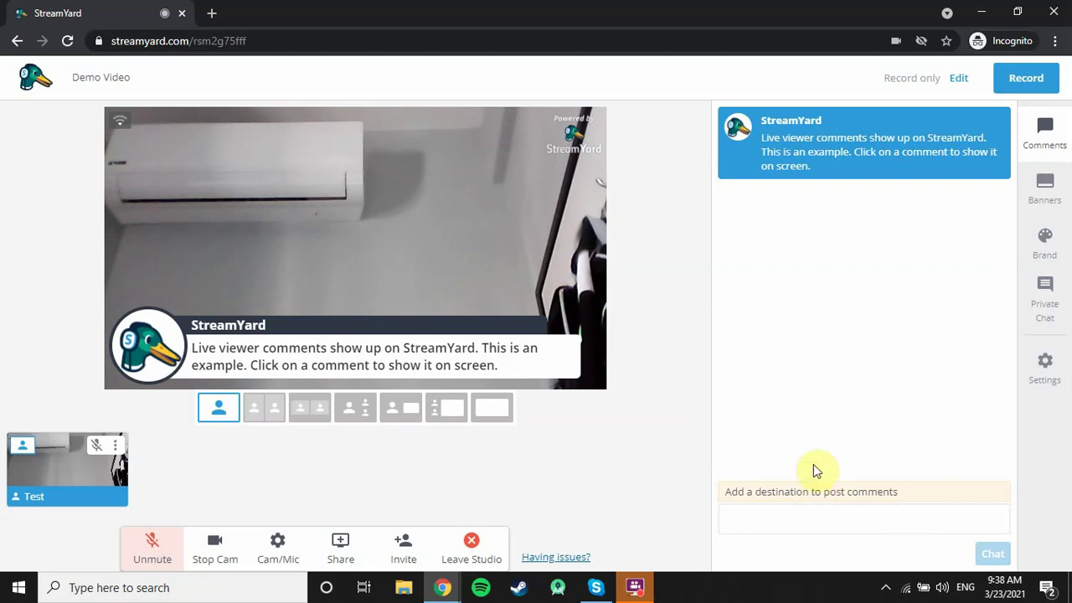
{"action": "left_click", "coordinate": [1046, 205]}
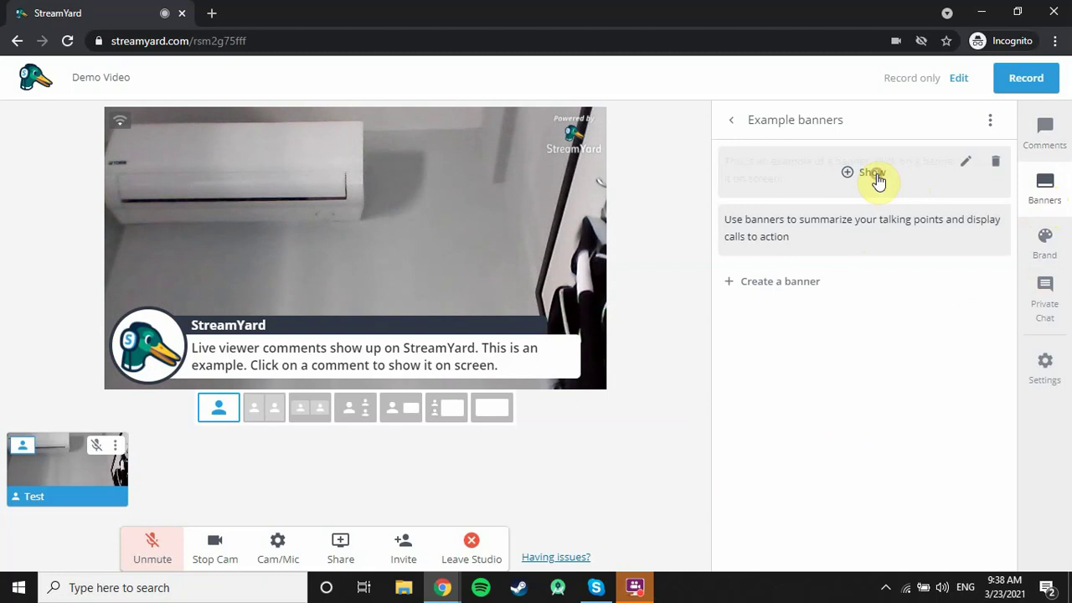
{"action": "left_click", "coordinate": [877, 181]}
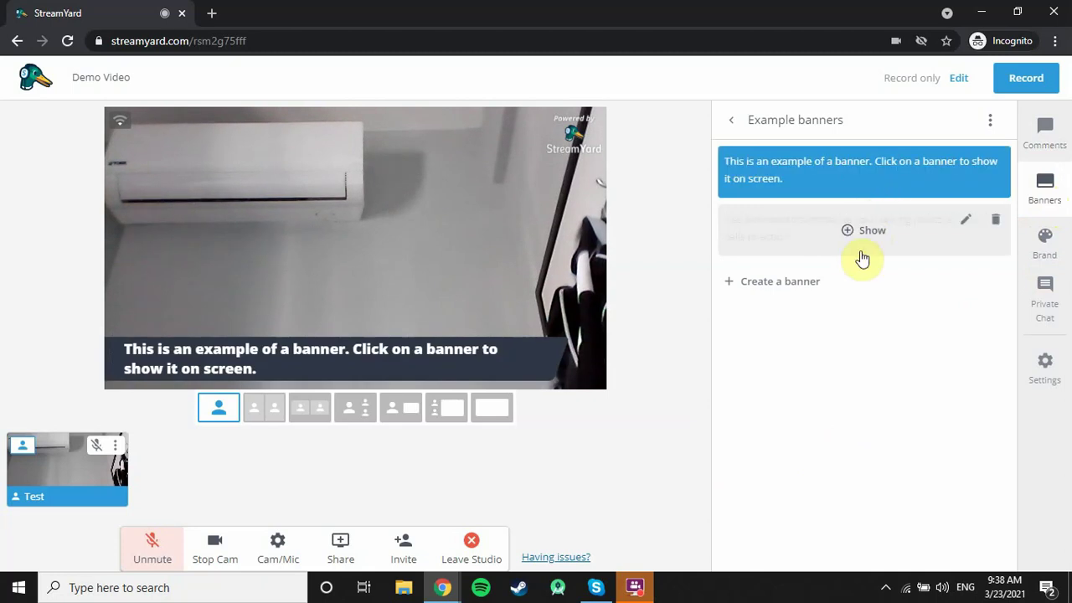
{"action": "left_click", "coordinate": [861, 247]}
Step: Add a non-scrolling banner reading "This is a demo video on how to use StreamYard"
{"action": "left_click", "coordinate": [767, 282]}
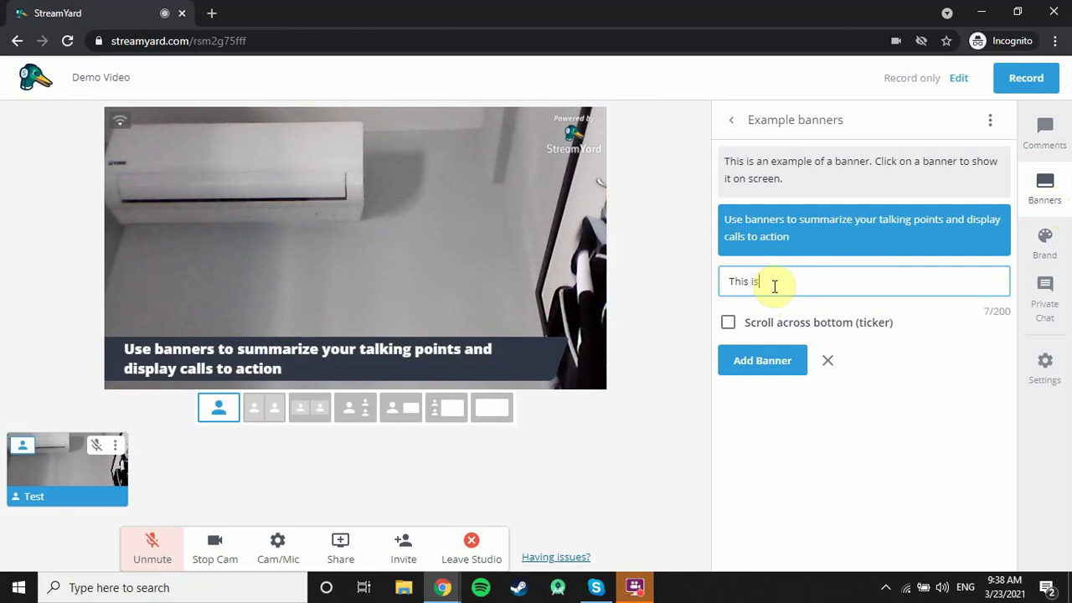
{"action": "type", "text": "This is a demo video on how to"}
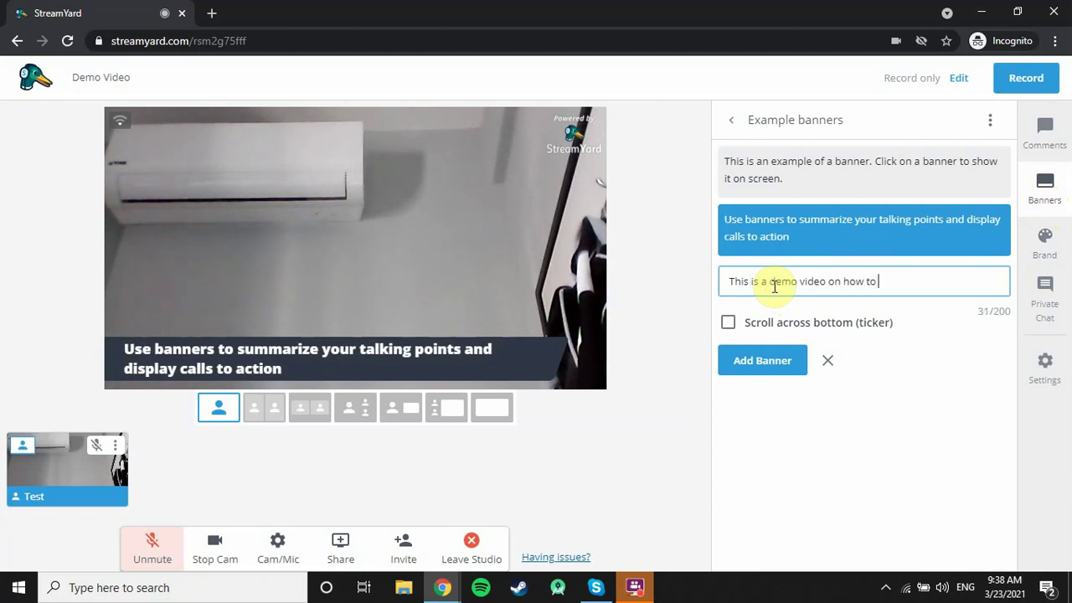
{"action": "type", "text": " use StreamYard"}
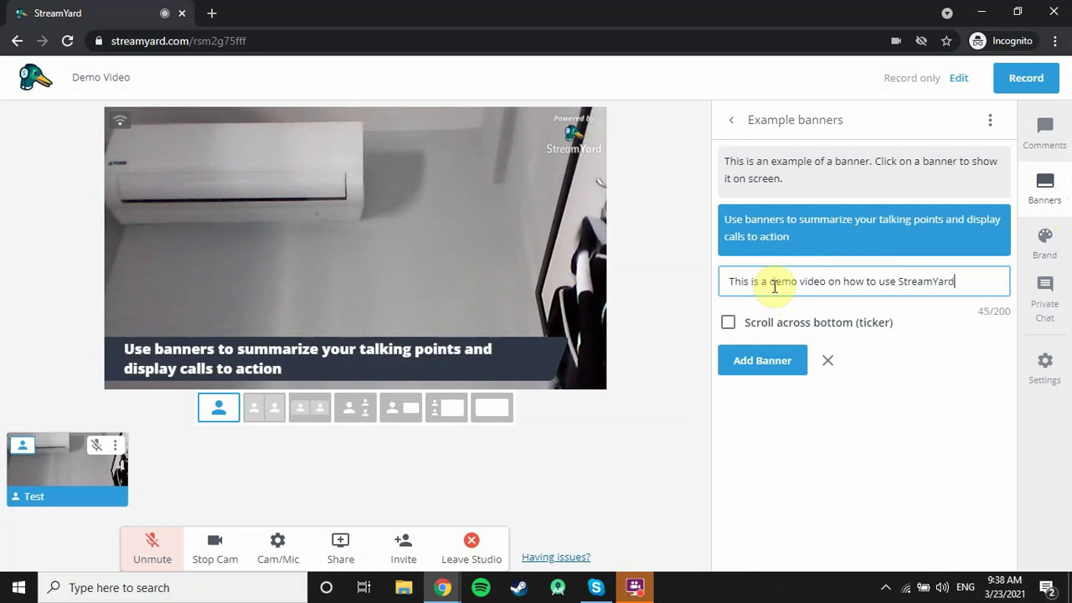
{"action": "left_click", "coordinate": [788, 360]}
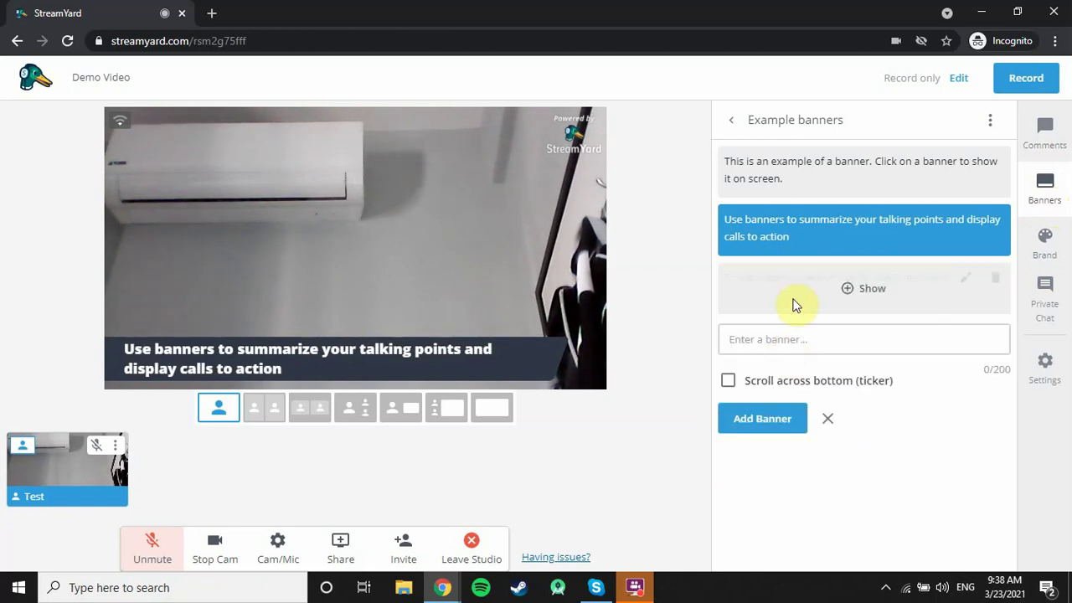
Step: Show the banner "This is a demo video on how to use StreamYard", and set the brand theme to Block after trying Minimal and Bubble
{"action": "left_click", "coordinate": [796, 289]}
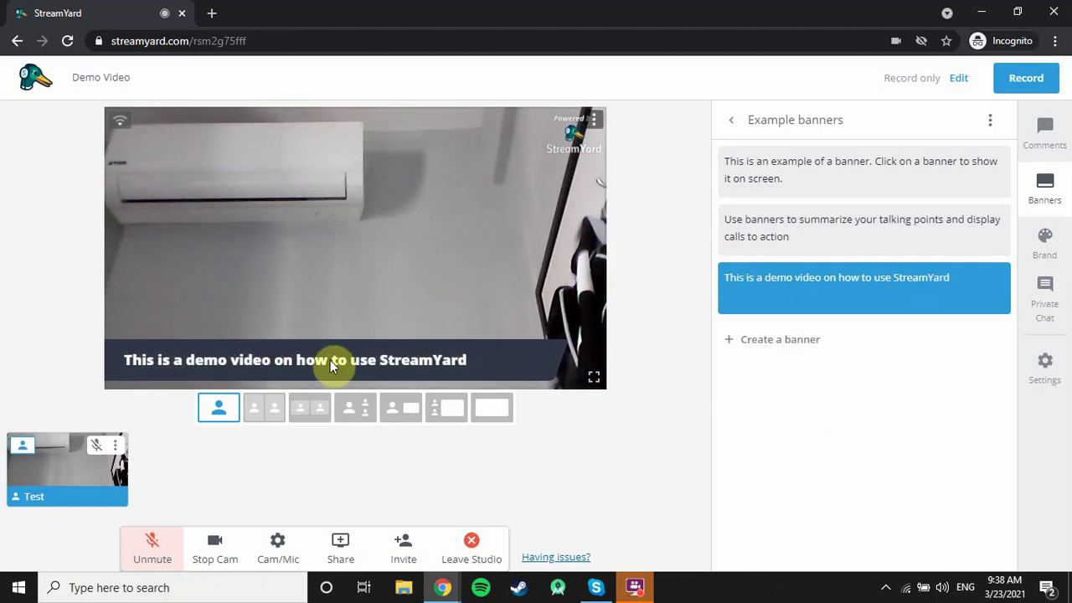
{"action": "left_click", "coordinate": [1062, 251]}
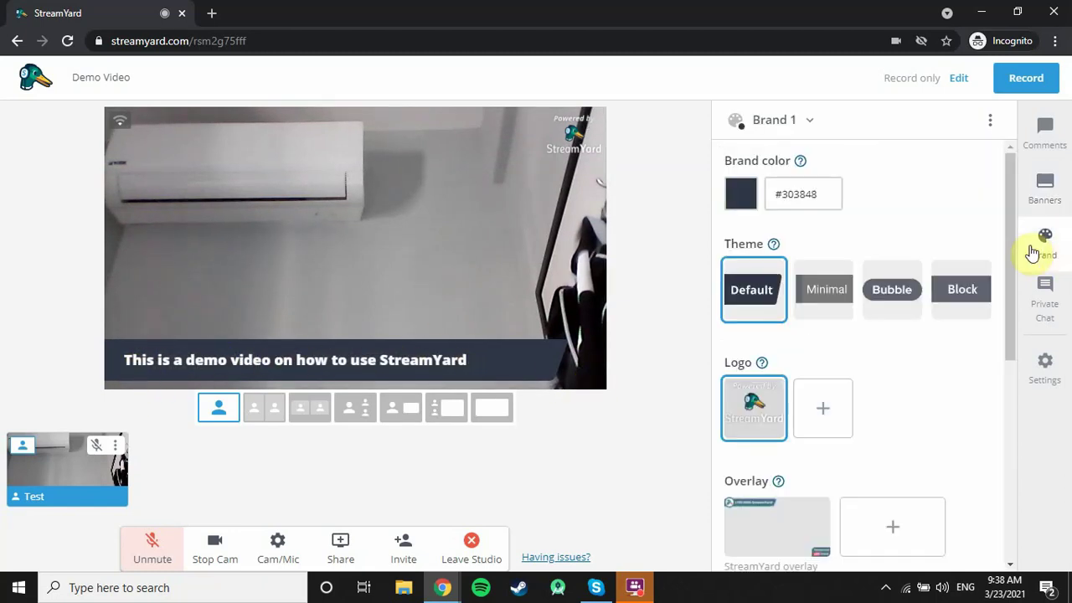
{"action": "left_click", "coordinate": [841, 299]}
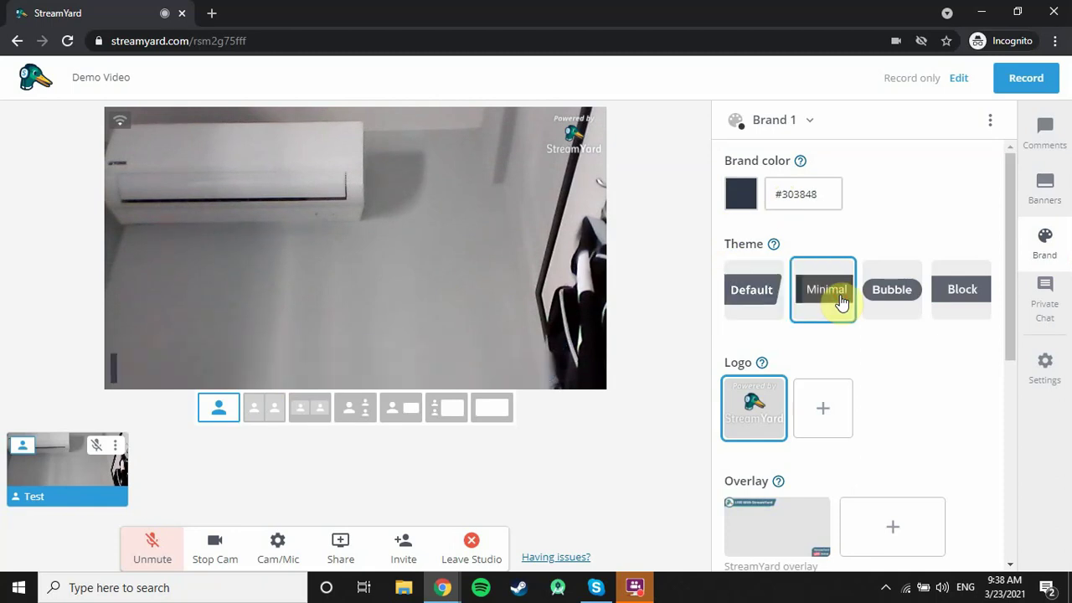
{"action": "left_click", "coordinate": [892, 298]}
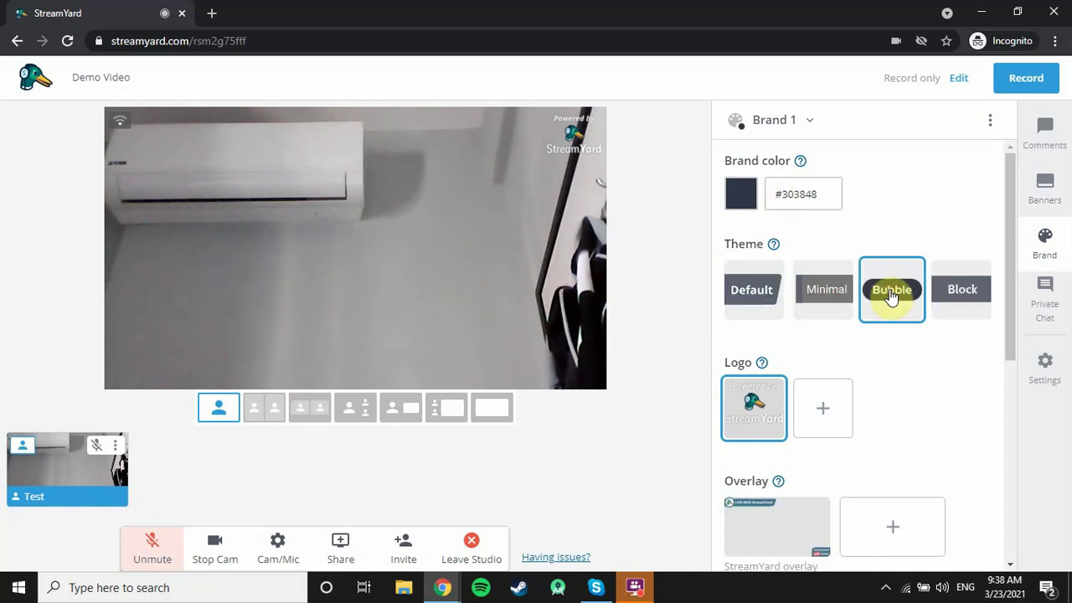
{"action": "left_click", "coordinate": [972, 302]}
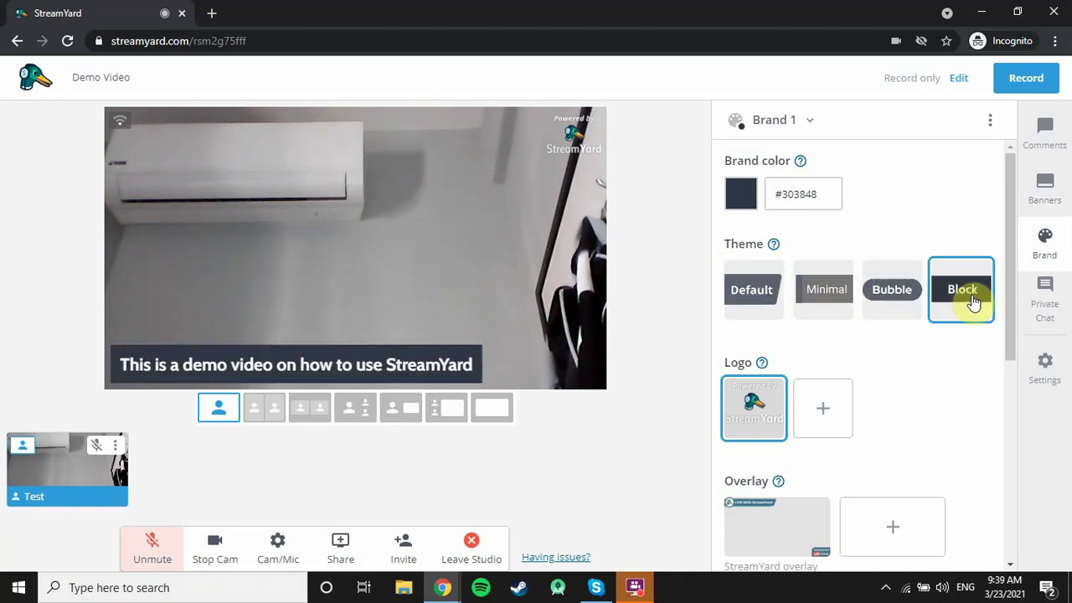
Step: View the logo customization notice for adding a custom logo and for the existing StreamYard logo, closing it each time
{"action": "left_click", "coordinate": [816, 385]}
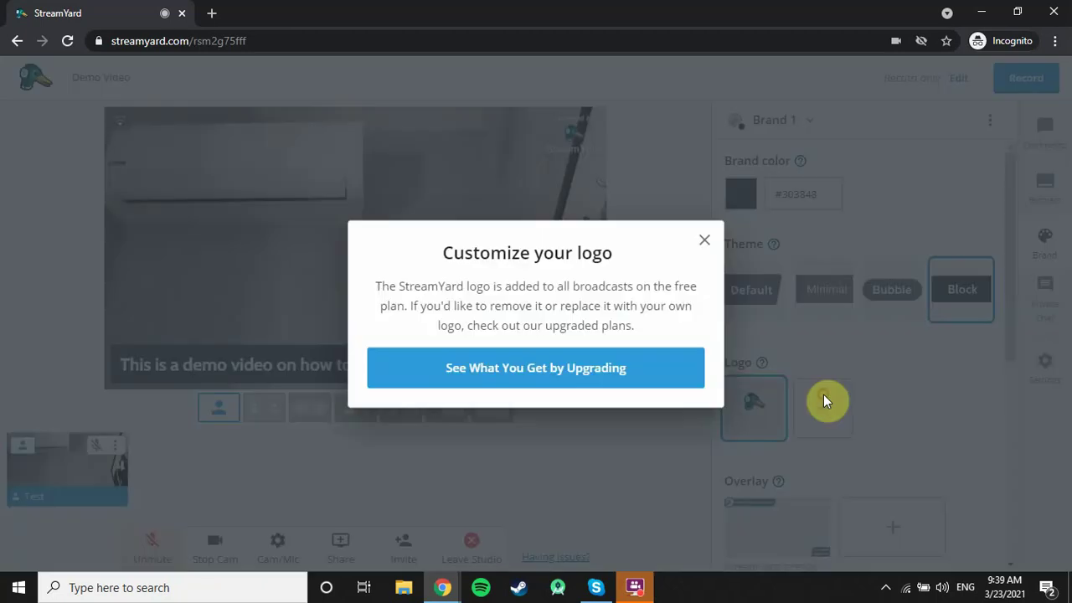
{"action": "left_click", "coordinate": [703, 240]}
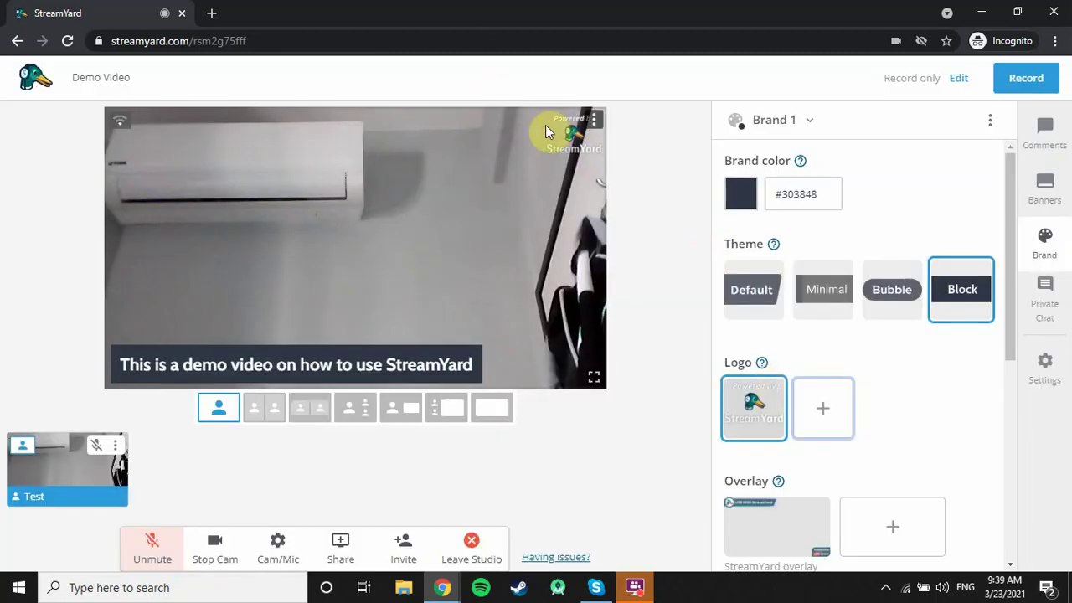
{"action": "left_click", "coordinate": [740, 411]}
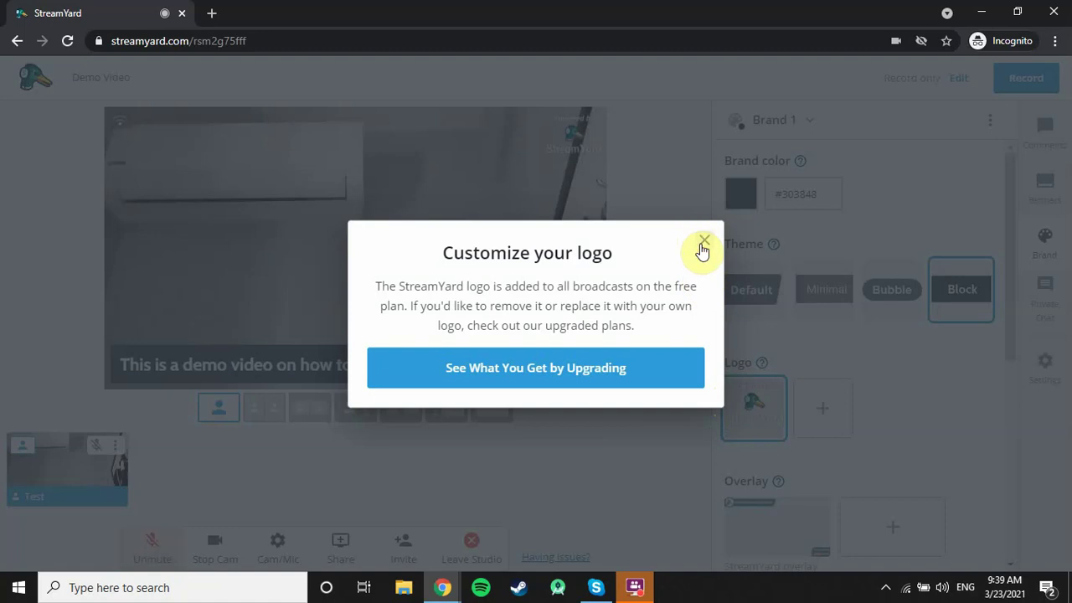
{"action": "left_click", "coordinate": [704, 241]}
Step: Apply the StreamYard overlay to the stream, and view the notice about custom overlays before closing it
{"action": "scroll", "coordinate": [780, 359], "scroll_direction": "down", "scroll_amount": 2}
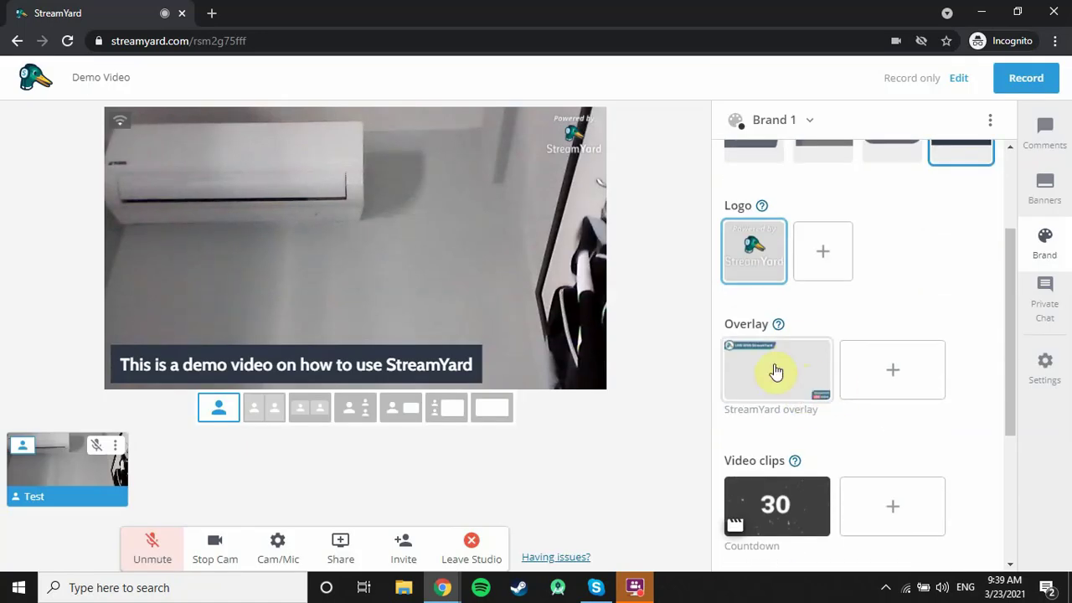
{"action": "left_click", "coordinate": [787, 373]}
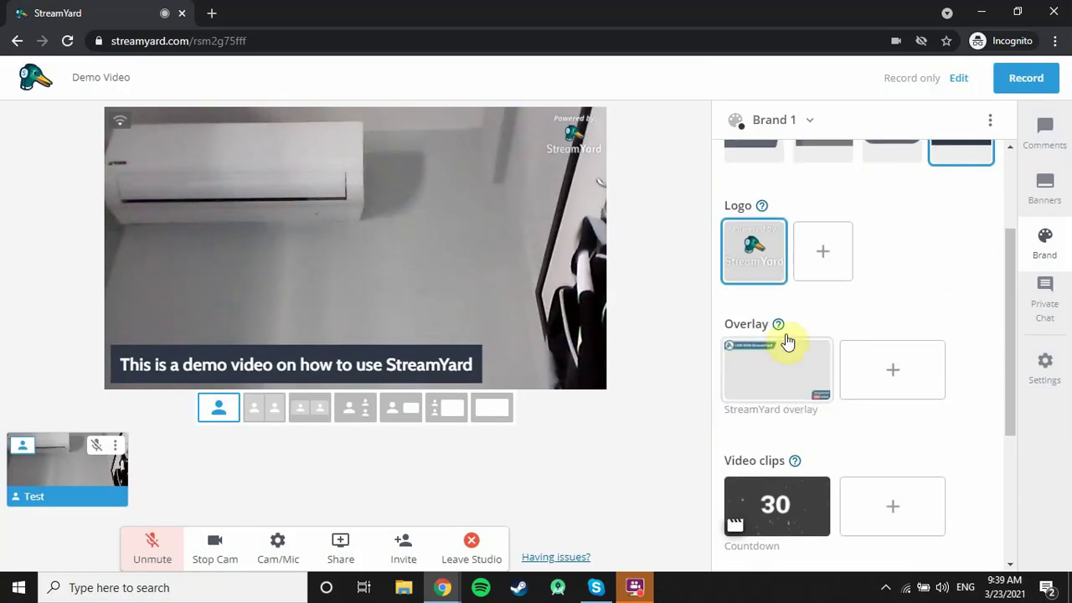
{"action": "left_click", "coordinate": [908, 375]}
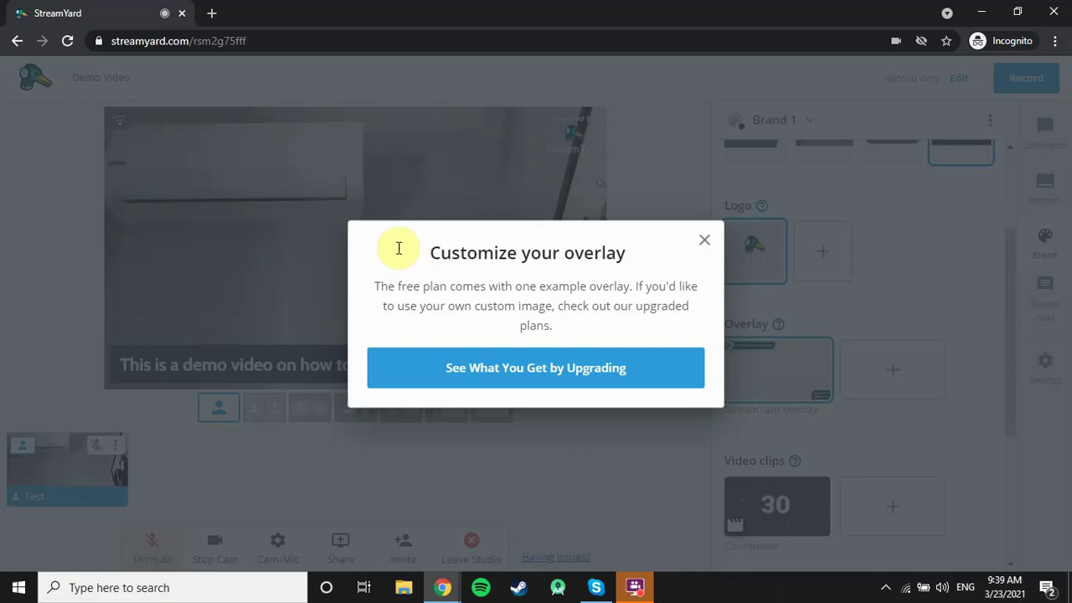
{"action": "left_click", "coordinate": [703, 241]}
Step: Apply the Leaves background after playing the Countdown video clip and switching display names off and back on
{"action": "scroll", "coordinate": [798, 340], "scroll_direction": "down", "scroll_amount": 1}
{"action": "scroll", "coordinate": [797, 339], "scroll_direction": "down", "scroll_amount": 1}
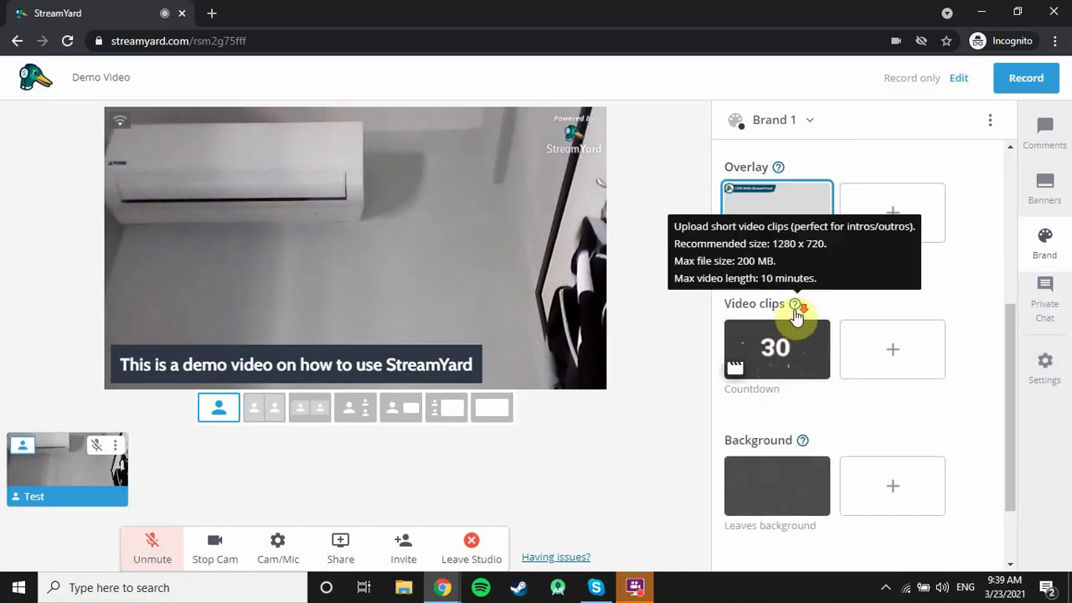
{"action": "scroll", "coordinate": [800, 352], "scroll_direction": "down", "scroll_amount": 1}
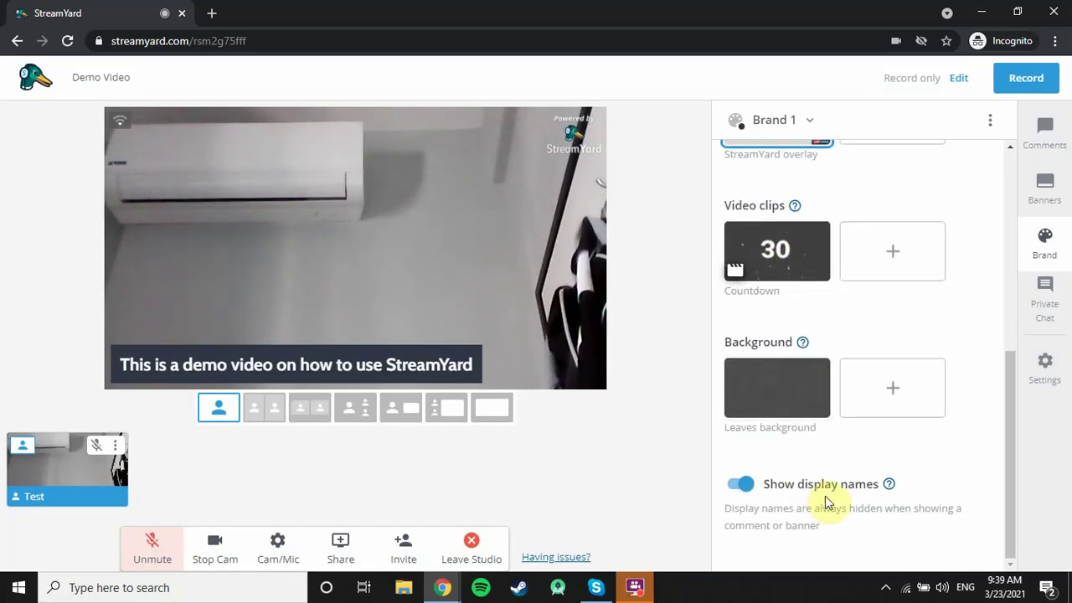
{"action": "left_click", "coordinate": [748, 488]}
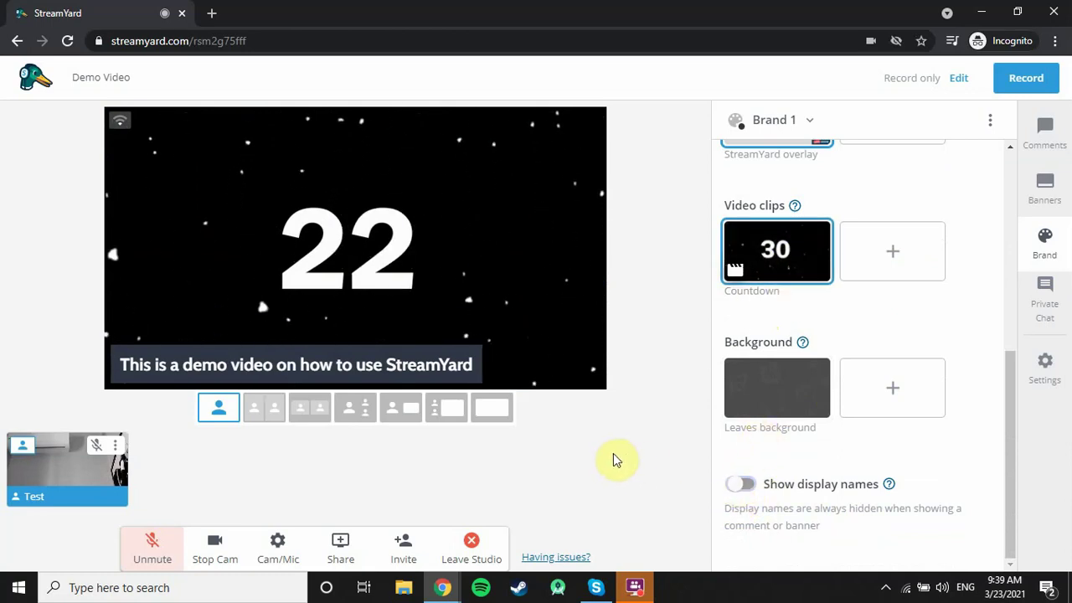
{"action": "left_click", "coordinate": [744, 484]}
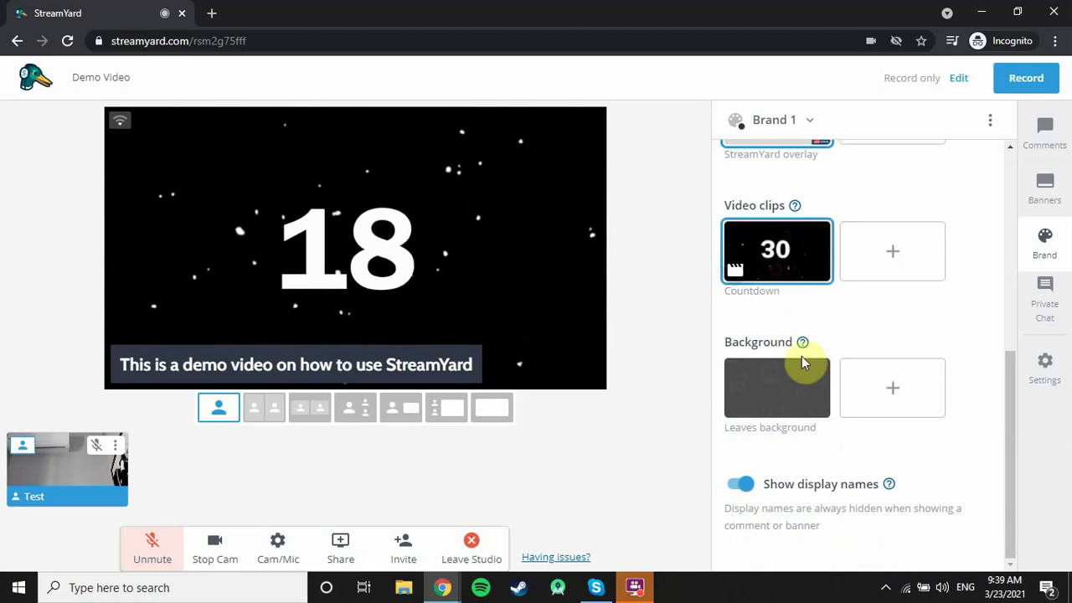
{"action": "left_click", "coordinate": [777, 425]}
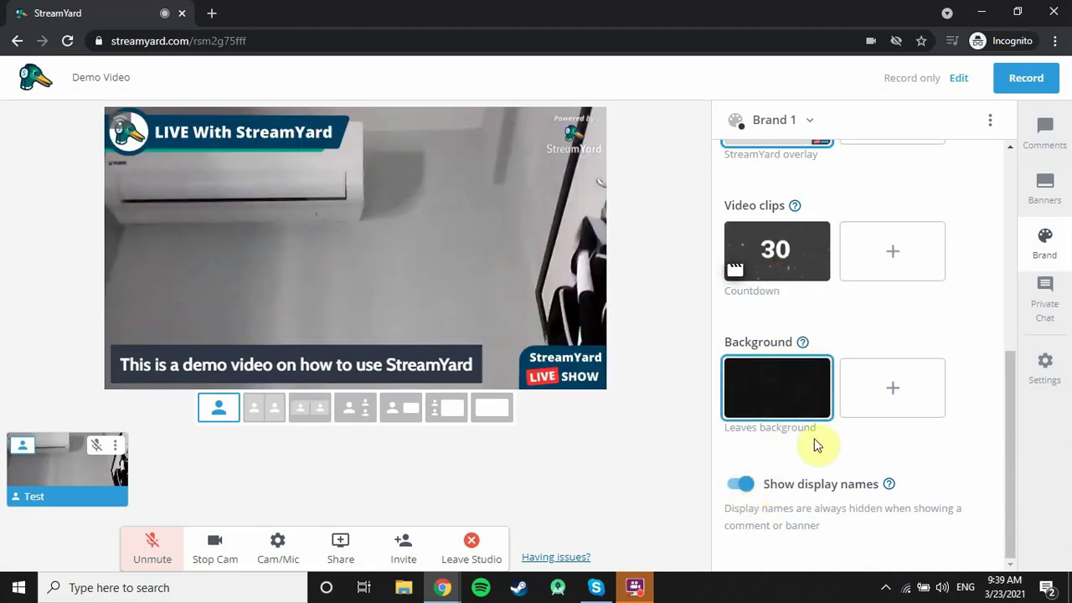
Step: Send the guests the private chat message "Talk to your guests here without being seen by audiences"
{"action": "left_click", "coordinate": [1041, 304]}
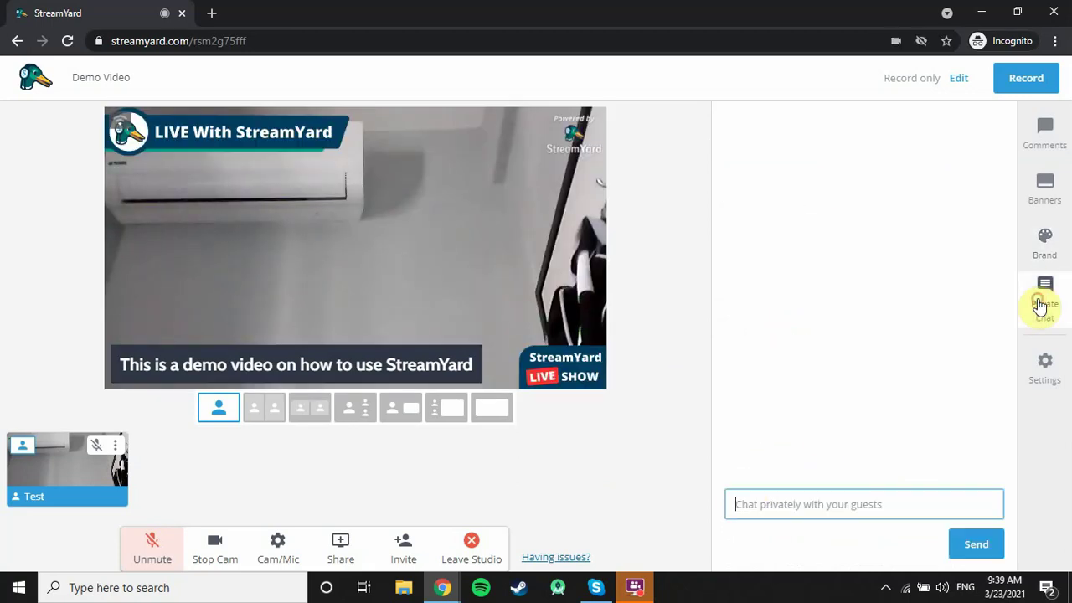
{"action": "left_click", "coordinate": [866, 502]}
{"action": "type", "text": "Tal"}
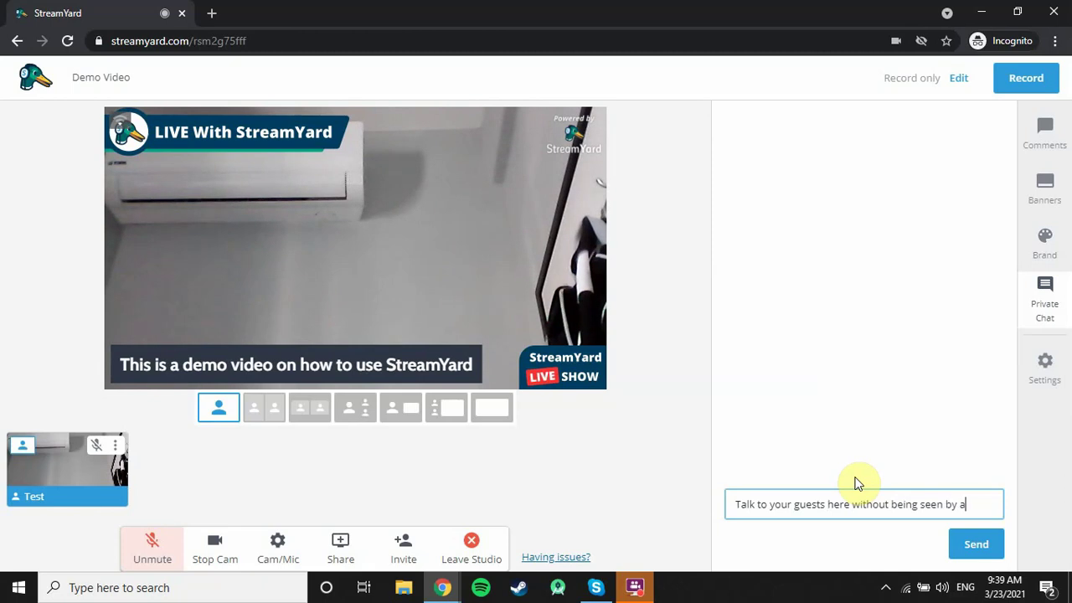
{"action": "type", "text": "udiences"}
{"action": "key", "text": "Return"}
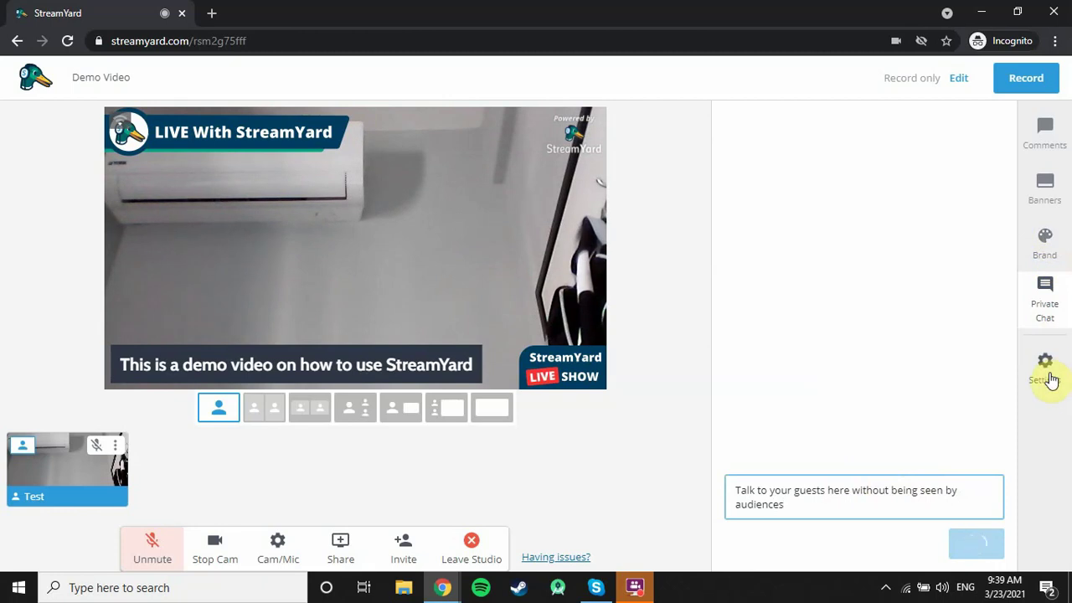
Step: Examine the general studio settings, including broadcast quality, and the broadcast destination choices, closing each dialog
{"action": "left_click", "coordinate": [1049, 377]}
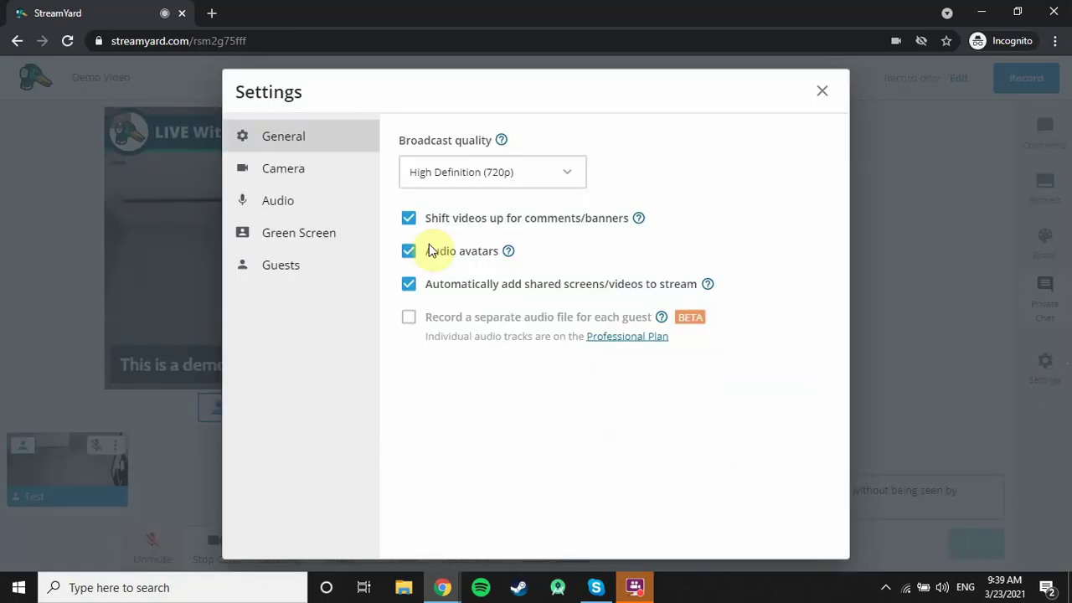
{"action": "left_click", "coordinate": [555, 178]}
{"action": "left_click", "coordinate": [568, 176]}
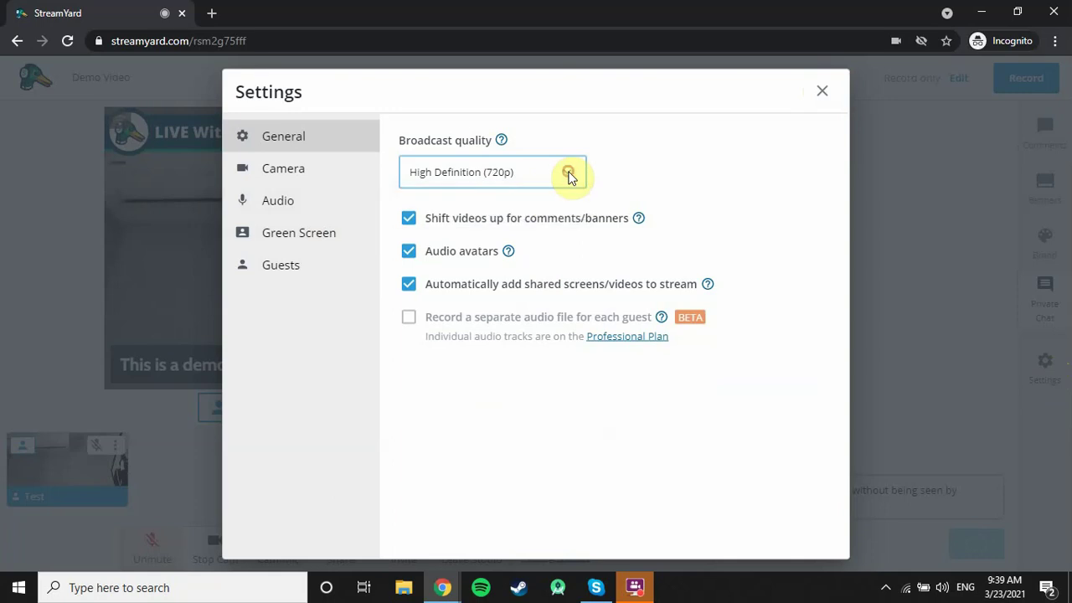
{"action": "left_click", "coordinate": [826, 94]}
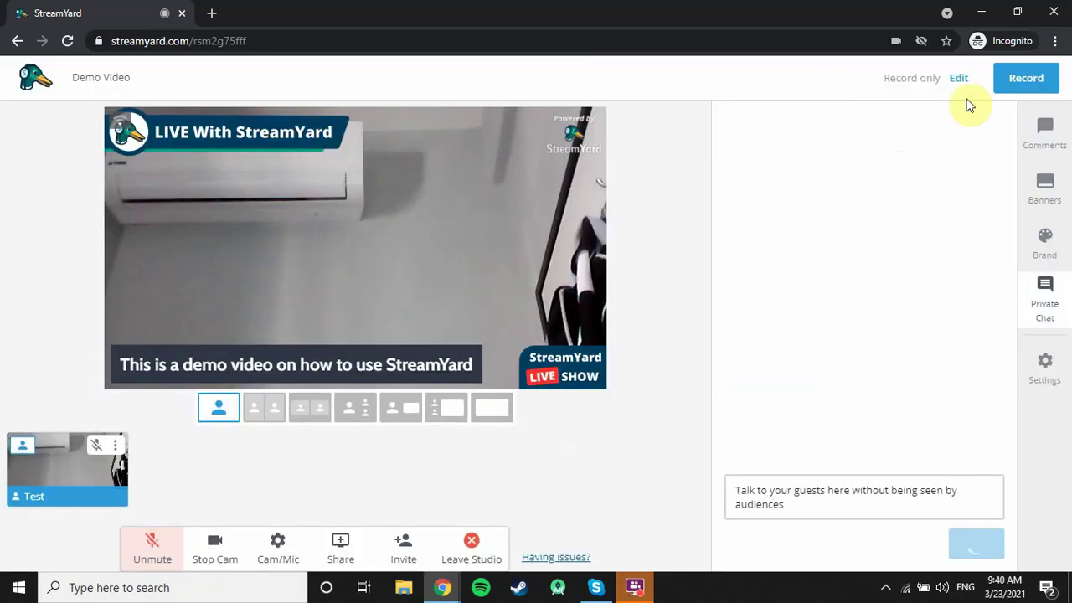
{"action": "left_click", "coordinate": [960, 81]}
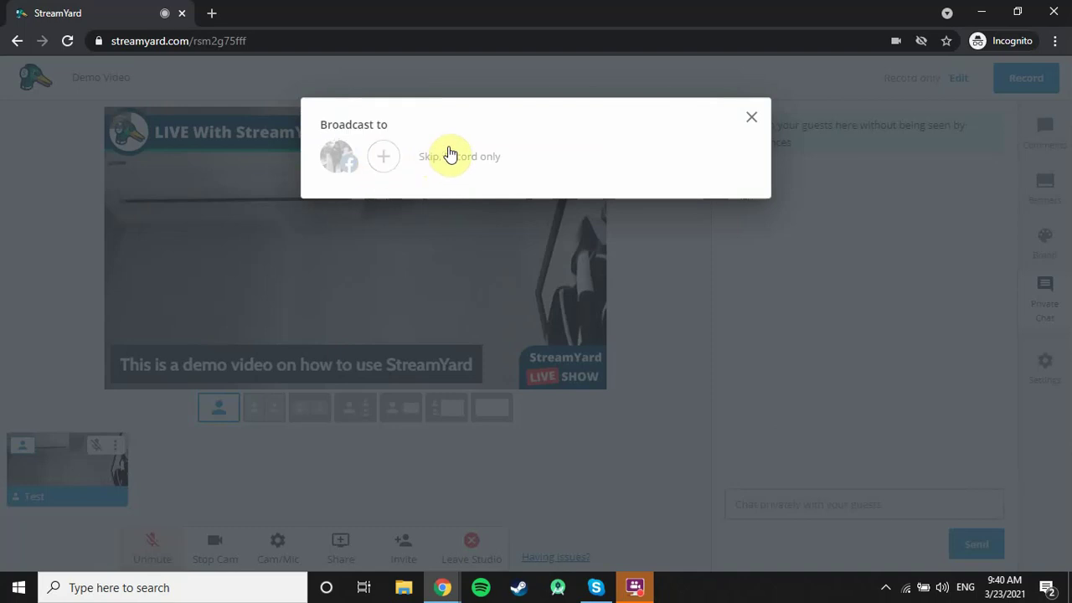
{"action": "left_click", "coordinate": [752, 119]}
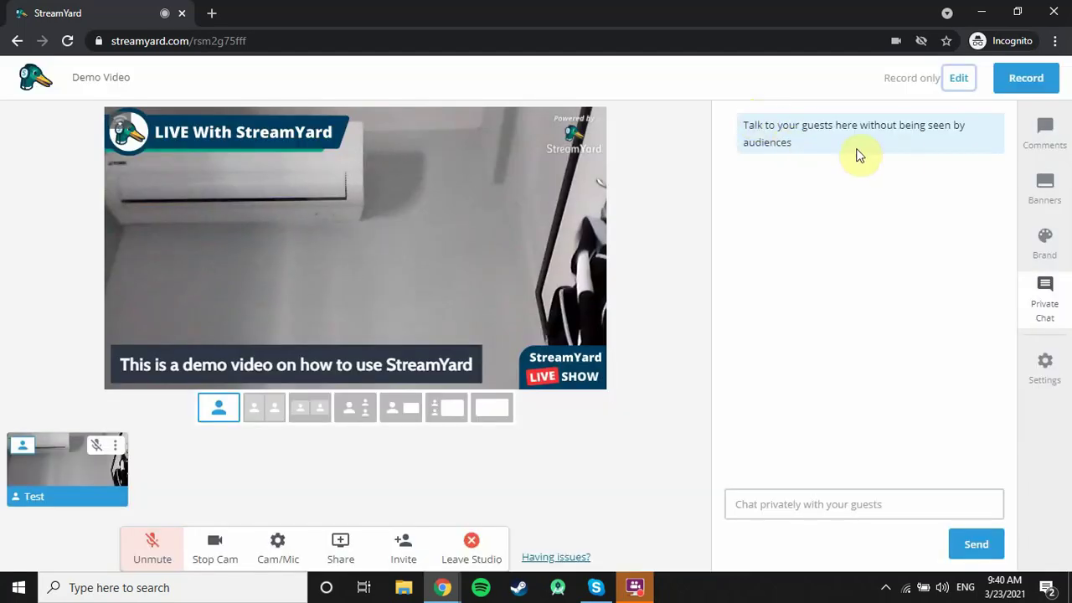
Step: View the comments and the recording confirmation, declining to start the recording
{"action": "left_click", "coordinate": [1047, 141]}
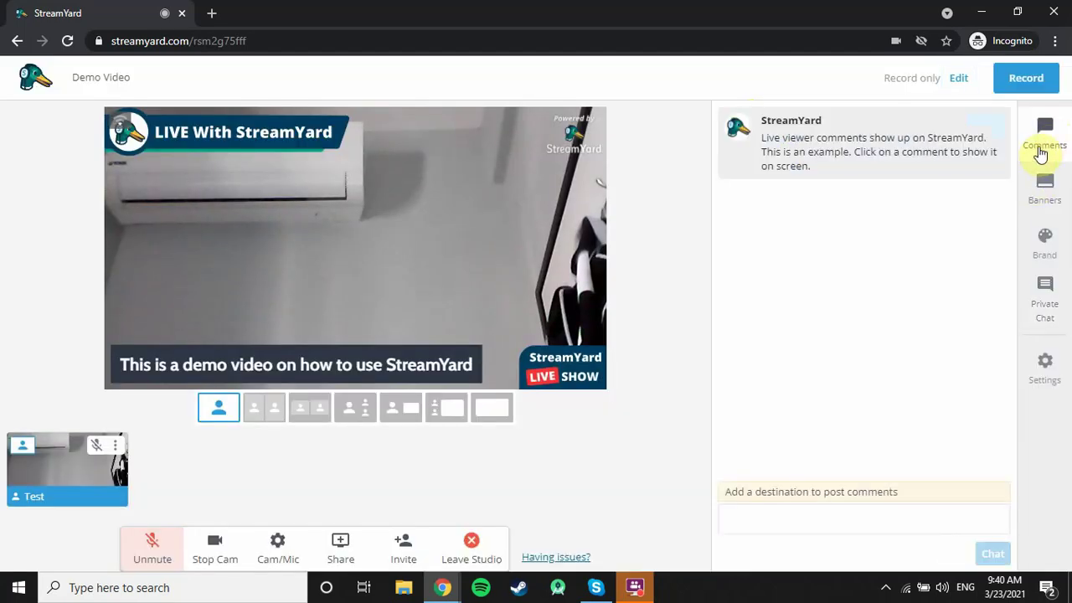
{"action": "left_click", "coordinate": [1007, 82]}
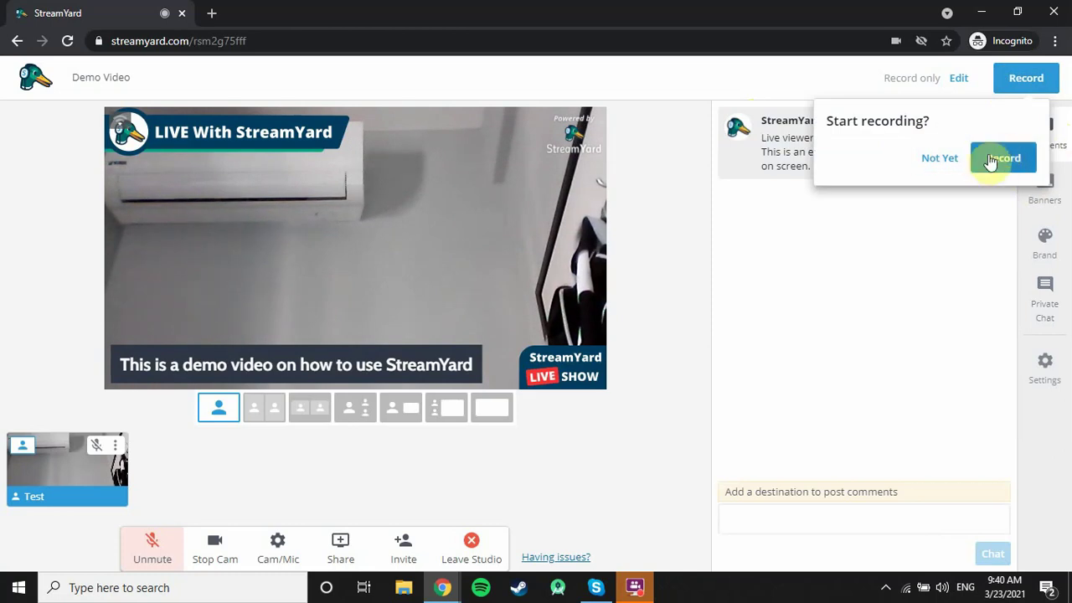
{"action": "left_click", "coordinate": [942, 163]}
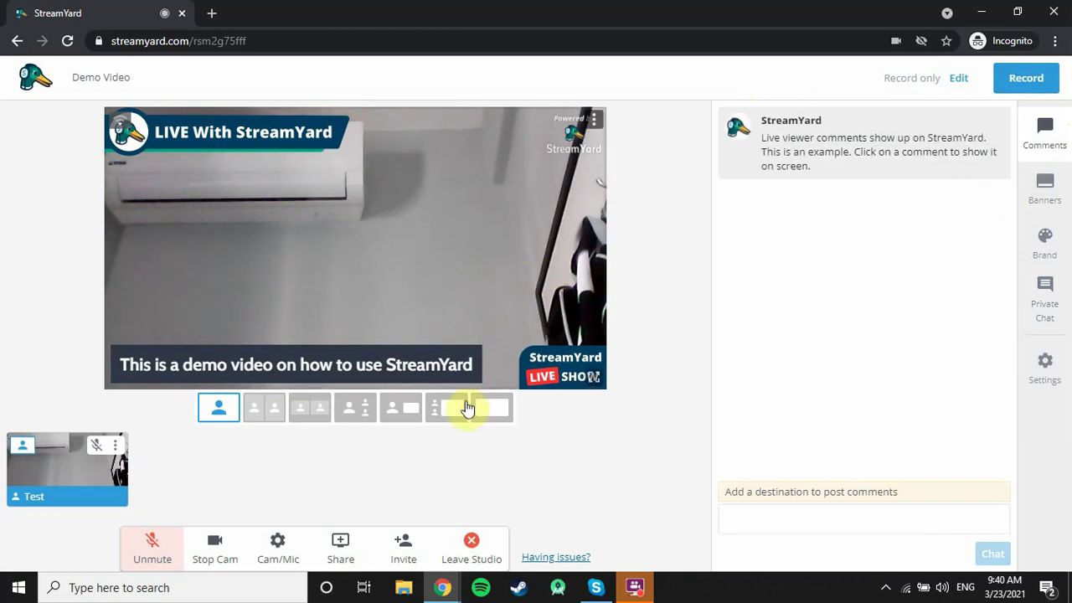
Step: Leave the studio for the broadcasts page and check the past broadcasts before returning to the upcoming ones
{"action": "left_click", "coordinate": [483, 548]}
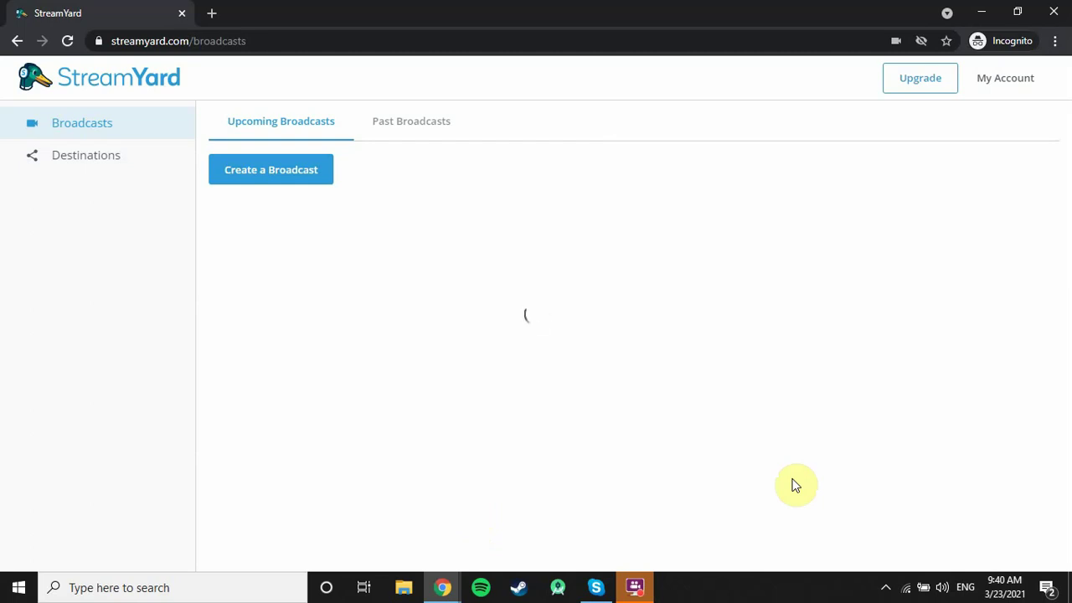
{"action": "left_click", "coordinate": [406, 124]}
{"action": "left_click", "coordinate": [312, 121]}
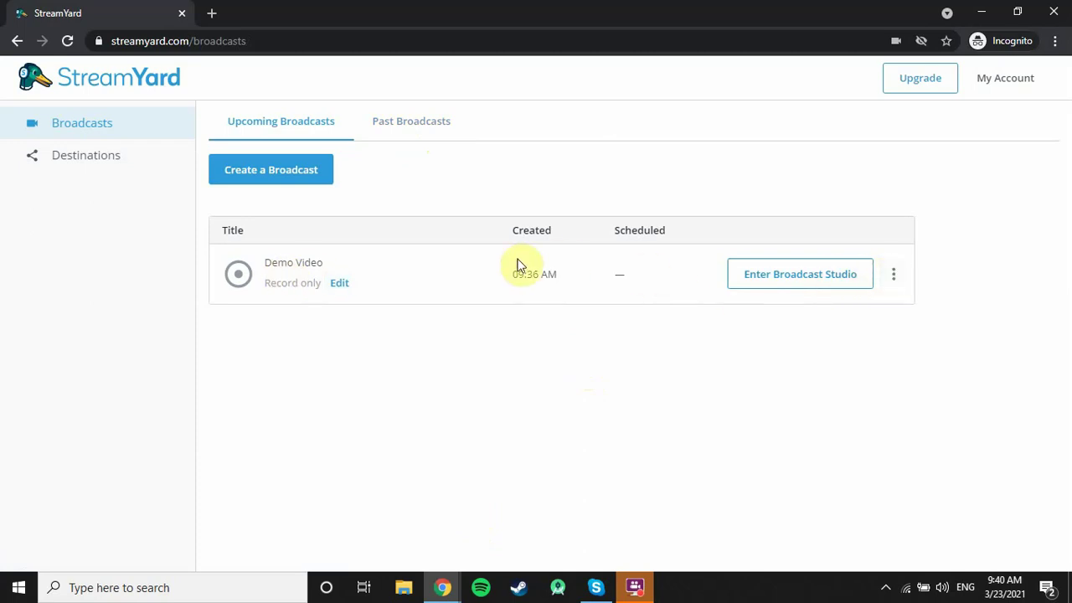
Step: View the destination editing and guest invitation options of the Demo Video broadcast, closing each dialog
{"action": "left_click", "coordinate": [889, 277]}
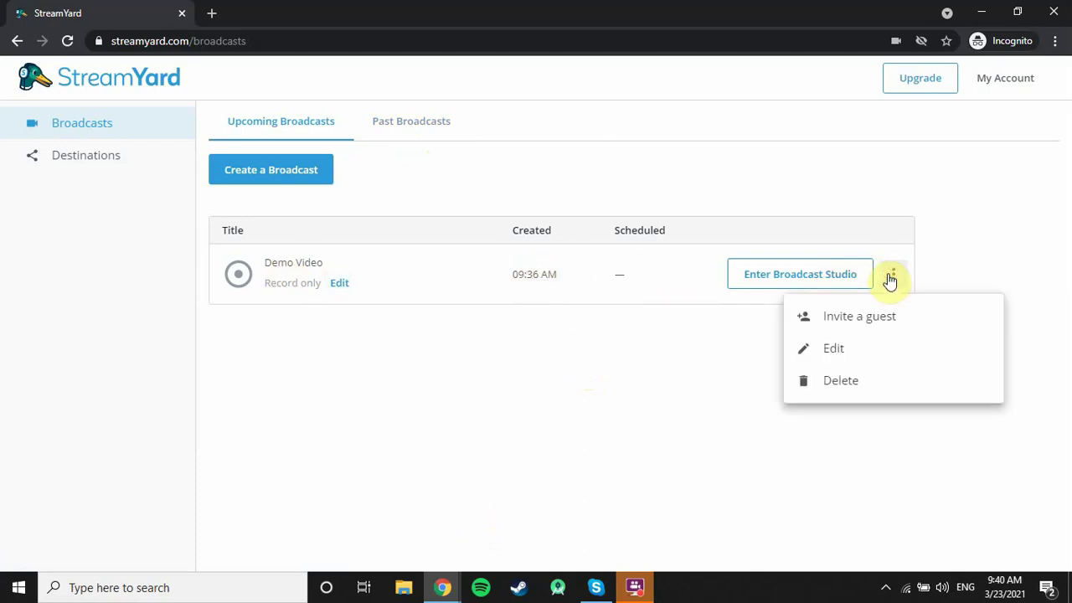
{"action": "left_click", "coordinate": [866, 348]}
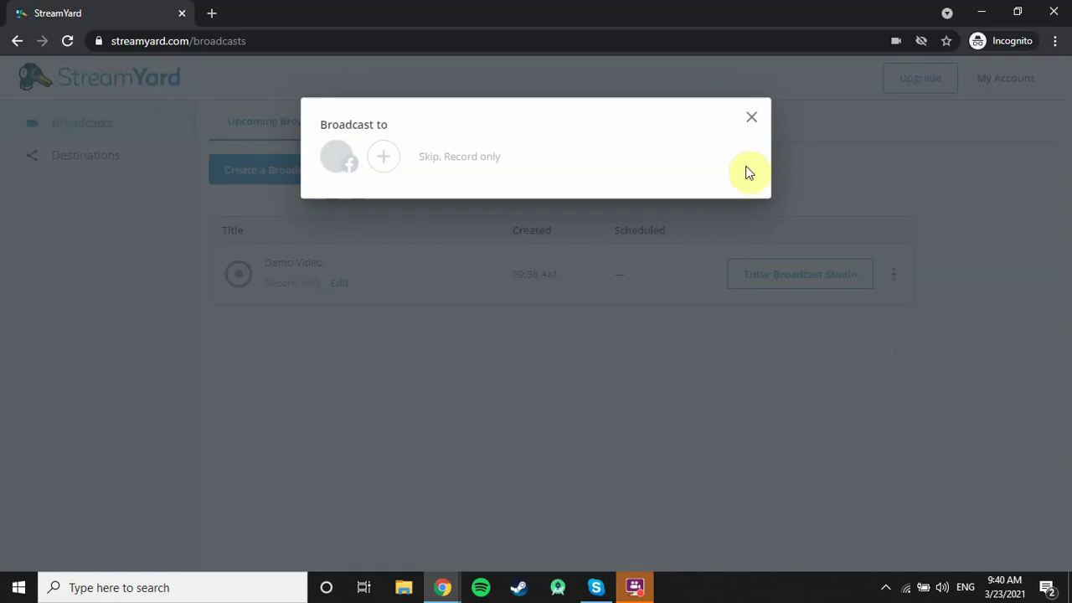
{"action": "left_click", "coordinate": [750, 119]}
{"action": "left_click", "coordinate": [888, 277]}
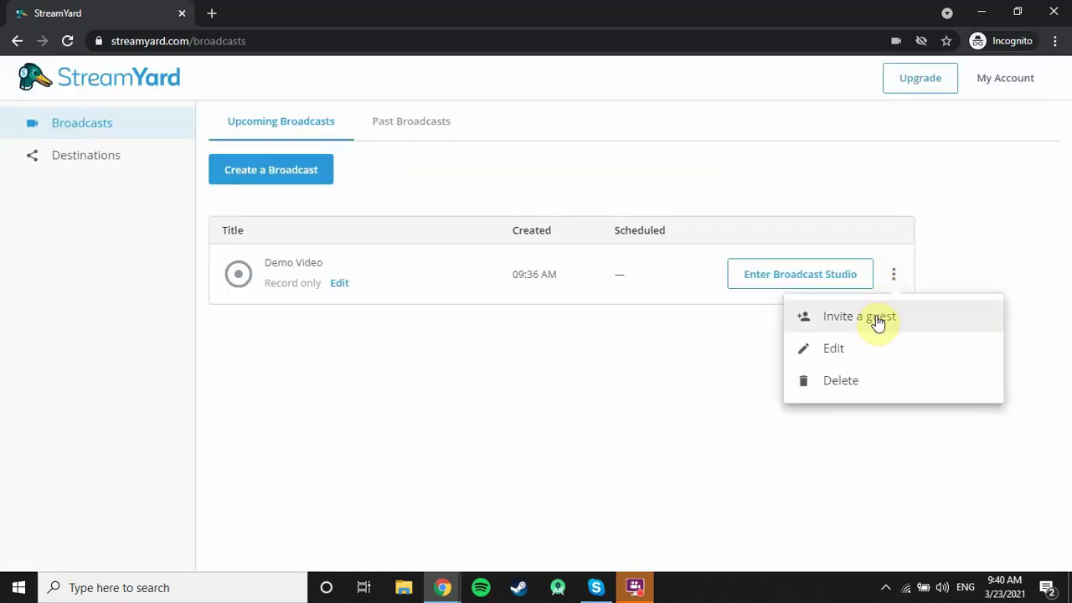
{"action": "left_click", "coordinate": [876, 318]}
{"action": "left_click", "coordinate": [707, 181]}
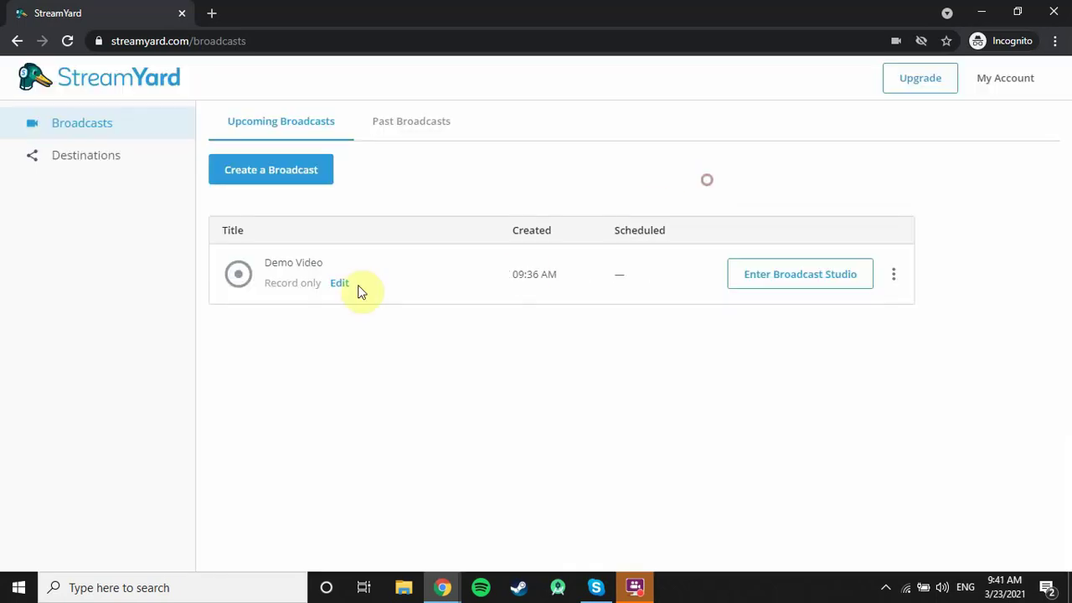
{"action": "left_click", "coordinate": [340, 284]}
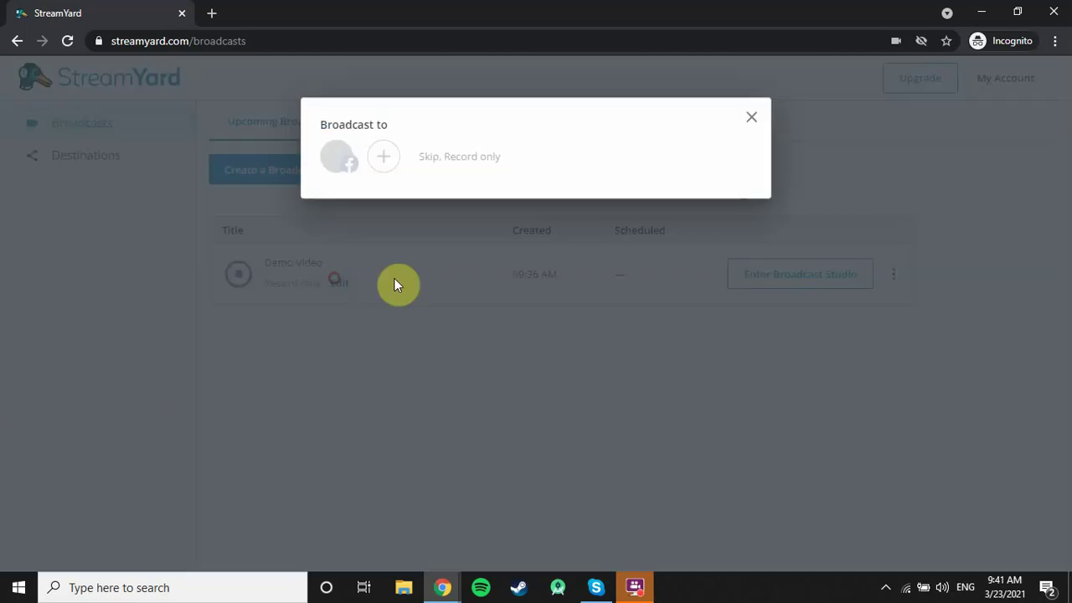
{"action": "left_click", "coordinate": [753, 119]}
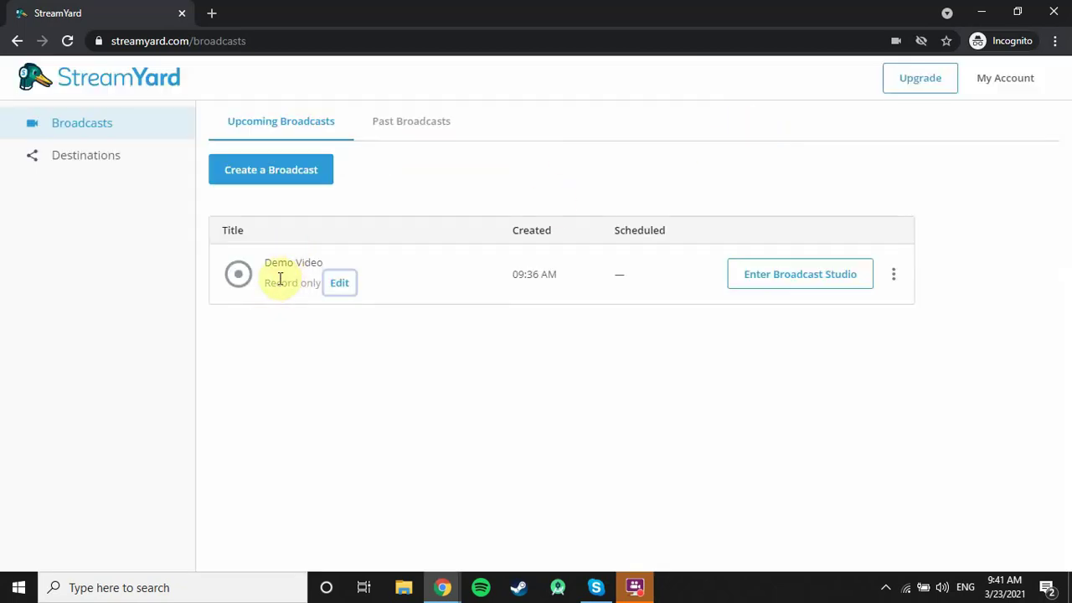